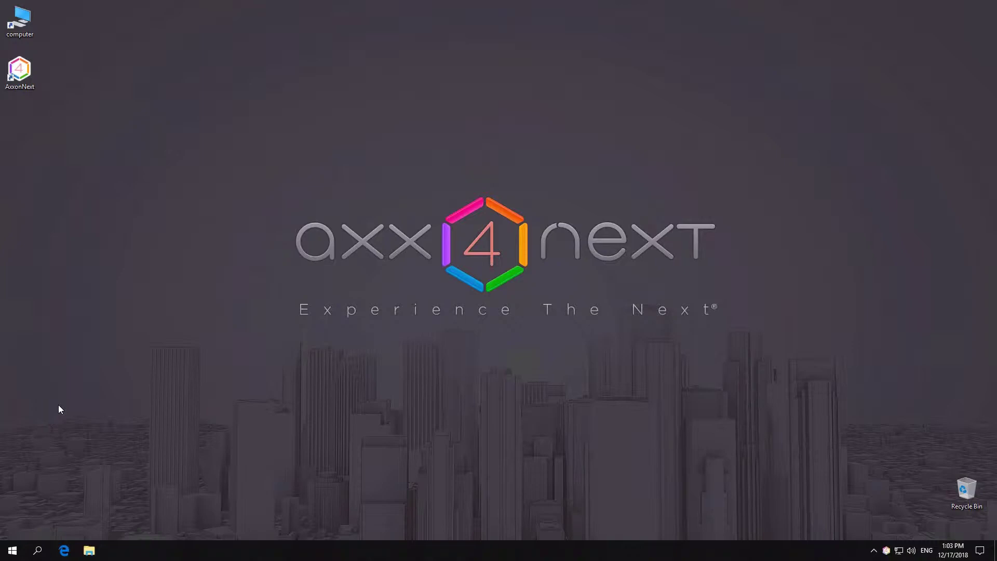
# - Launch the Product activation utility from the AxxonNext Start menu group
pyautogui.click(12, 548)
pyautogui.click(12, 271)
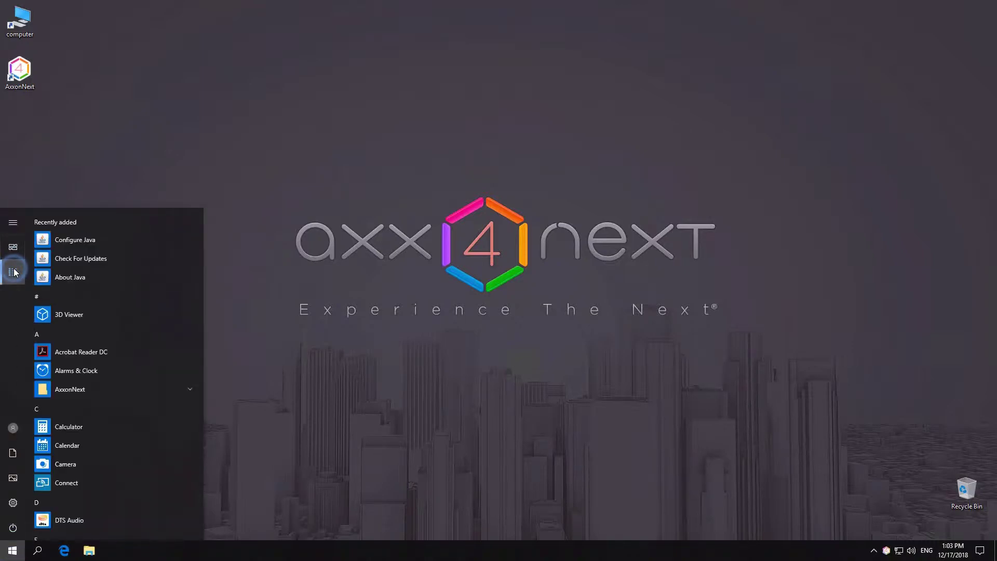
pyautogui.click(73, 389)
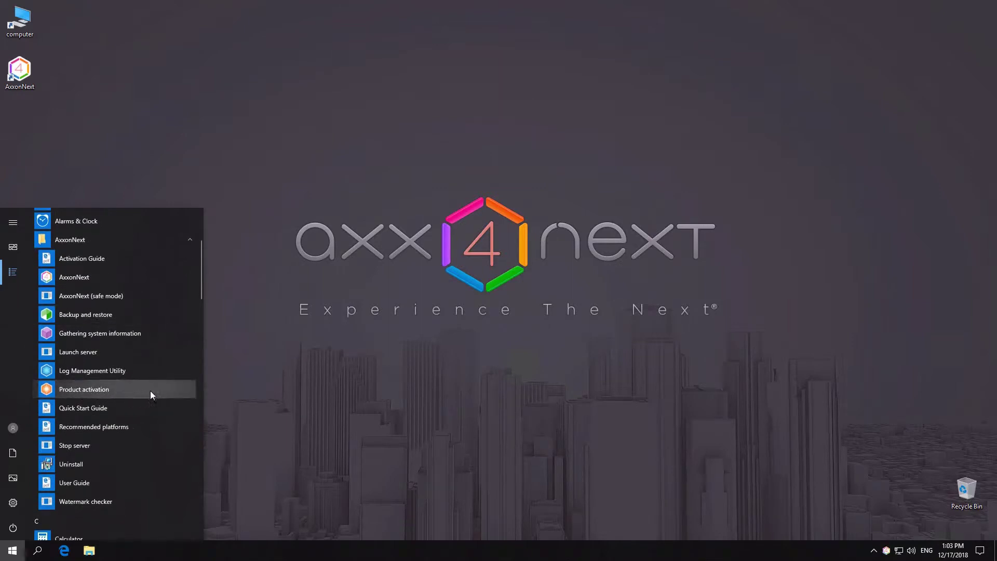
pyautogui.click(172, 390)
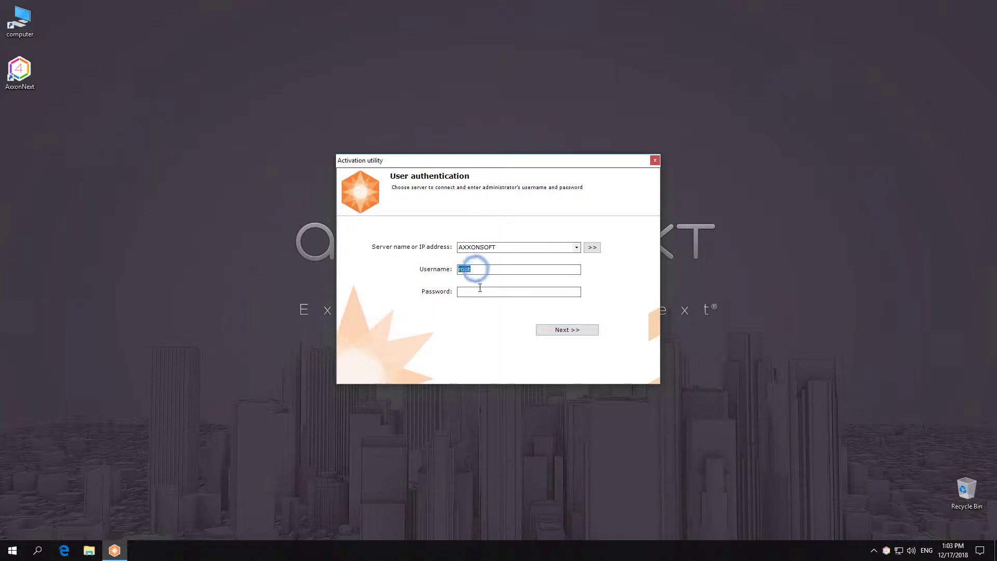
# - Log in with the administrator password and activate the free version (1 server, 4 video channels)
pyautogui.click(476, 289)
pyautogui.write('****')
pyautogui.click(553, 332)
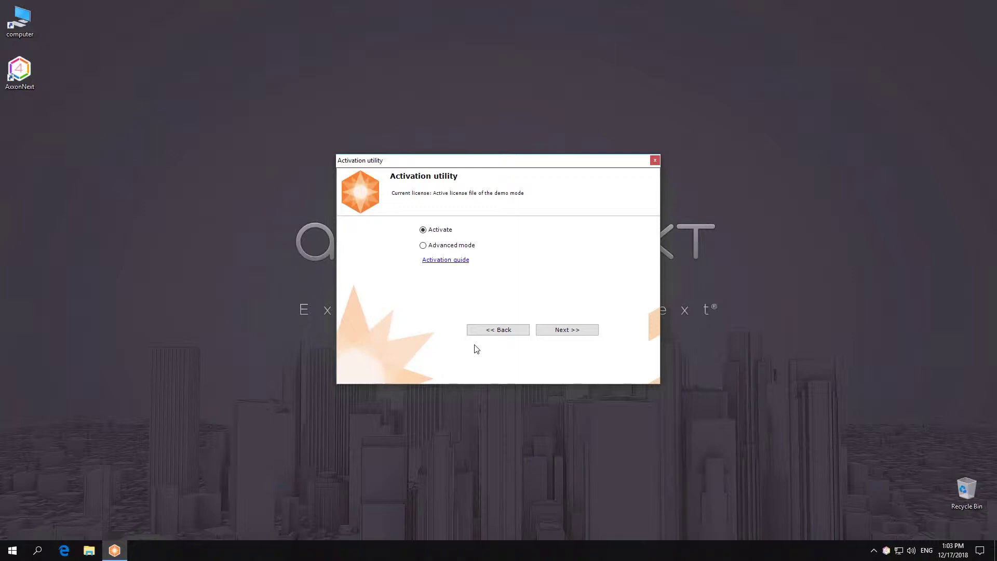
pyautogui.click(544, 334)
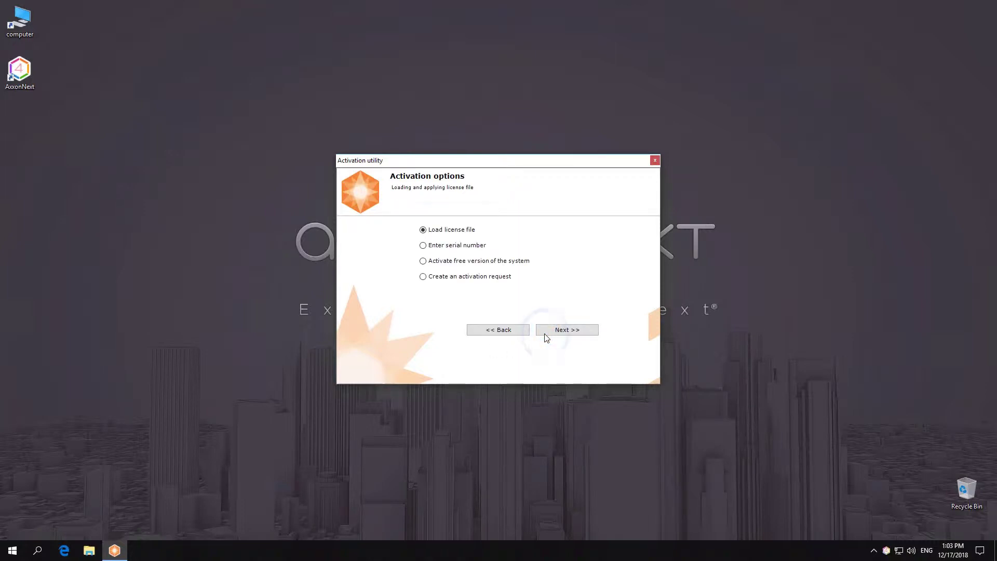
pyautogui.click(508, 264)
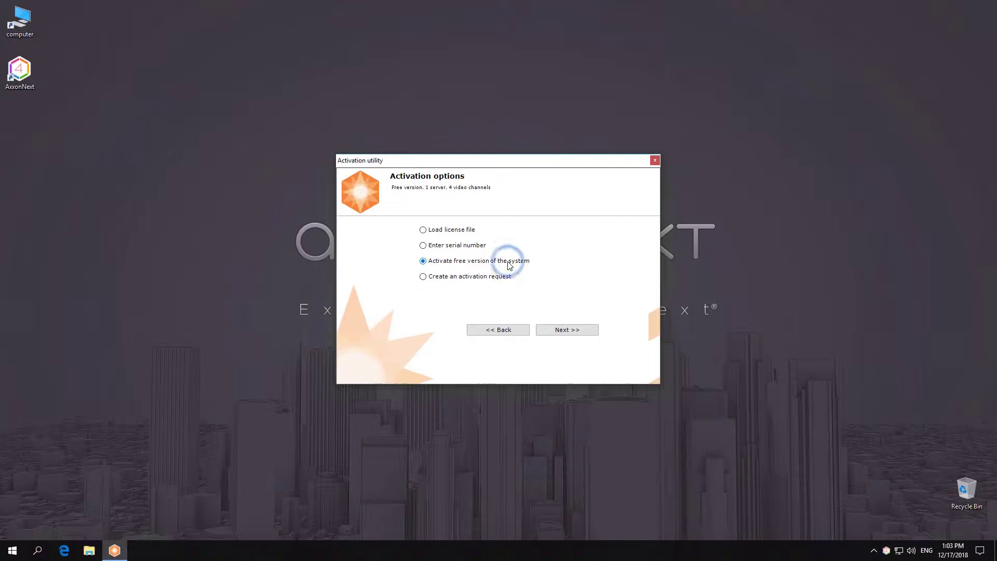
pyautogui.click(576, 331)
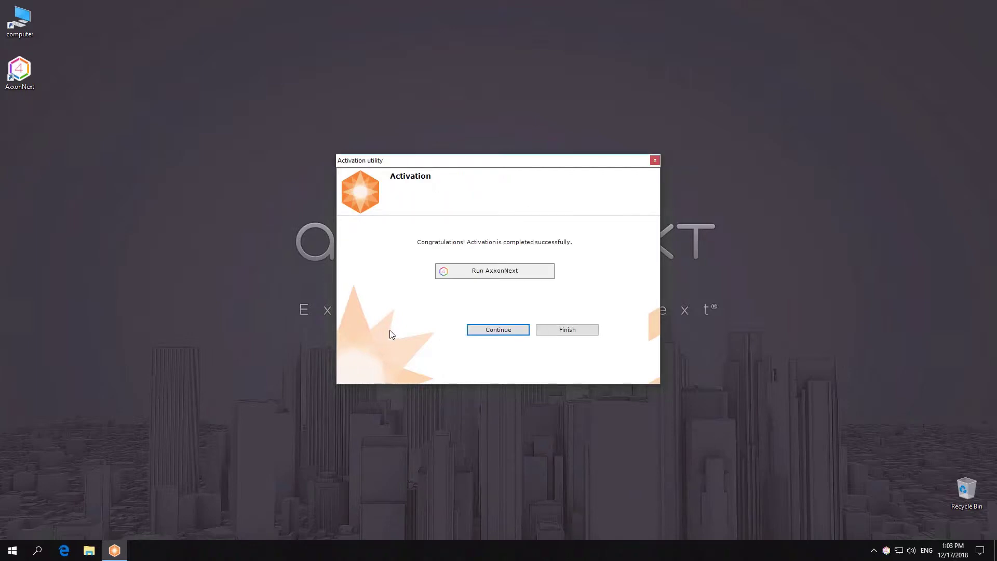
# - Launch the Axxon Next client and connect to the server with the administrator password
pyautogui.click(539, 273)
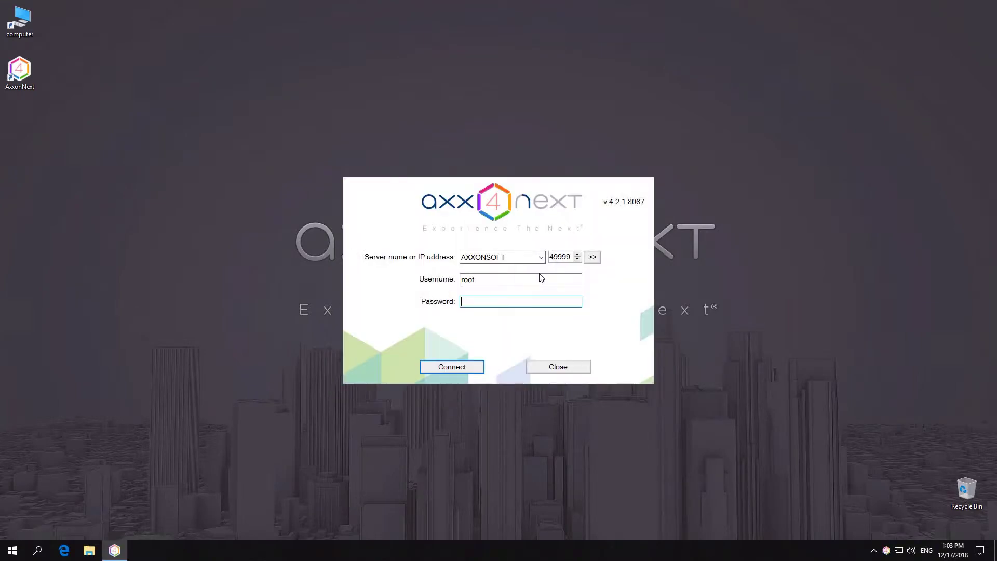
pyautogui.write('root')
pyautogui.press('Return')
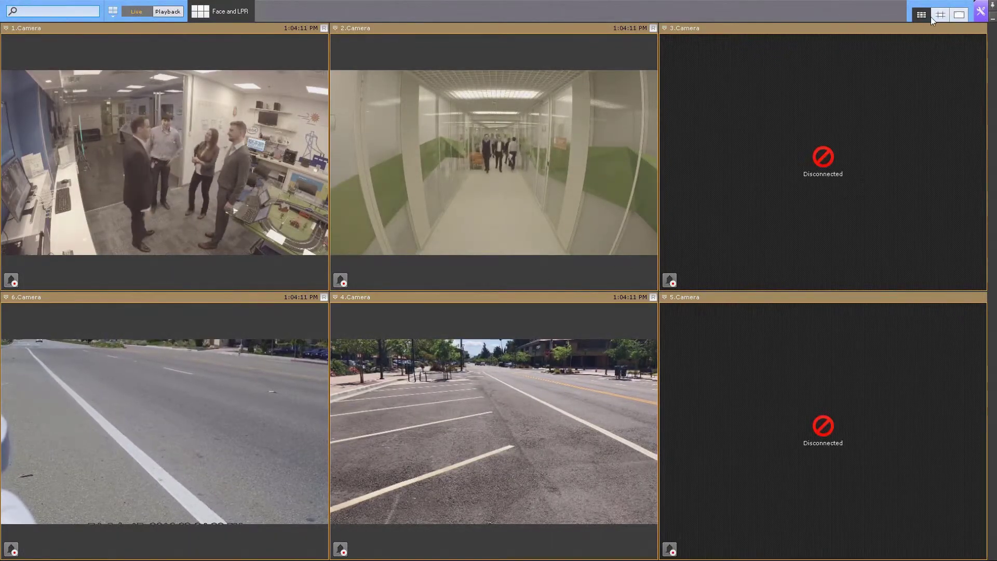
# - Check the AXXONSOFT server's license status under Settings > Devices
pyautogui.click(980, 11)
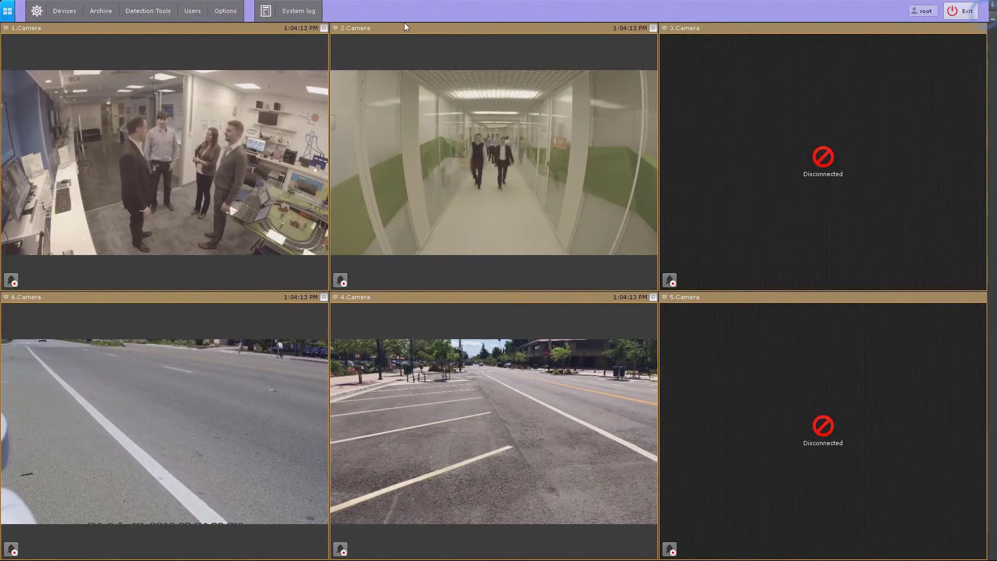
pyautogui.click(63, 12)
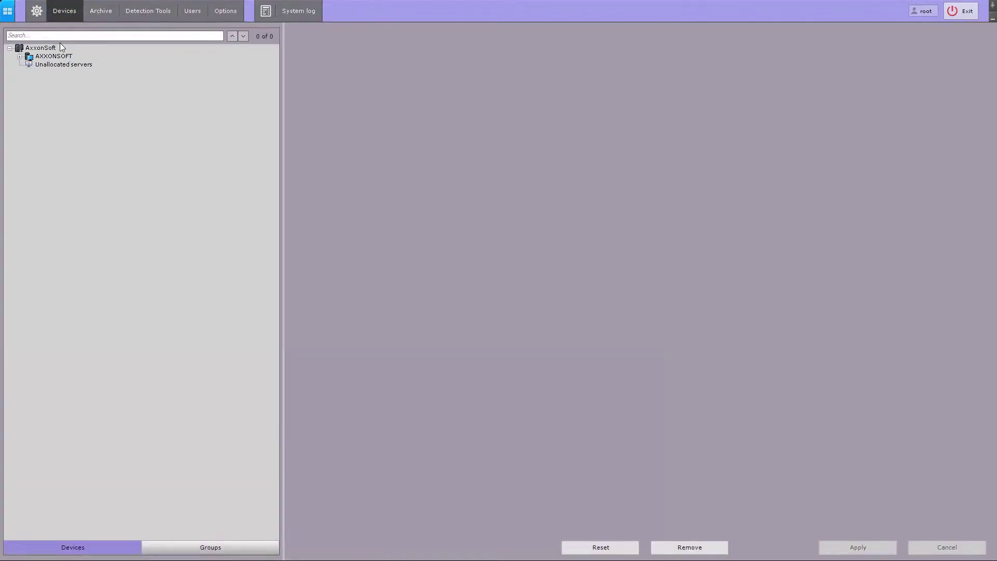
pyautogui.click(51, 57)
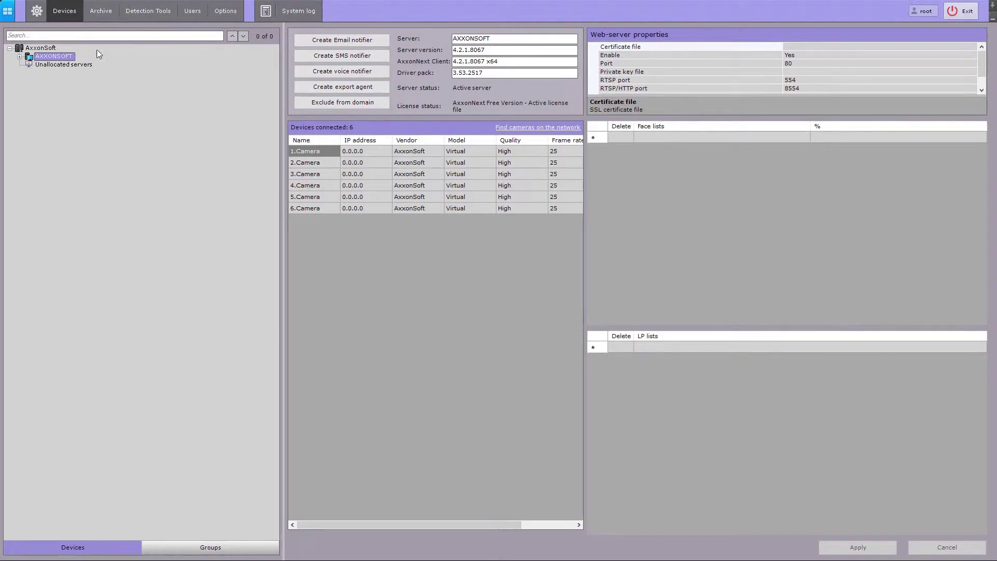
pyautogui.click(42, 49)
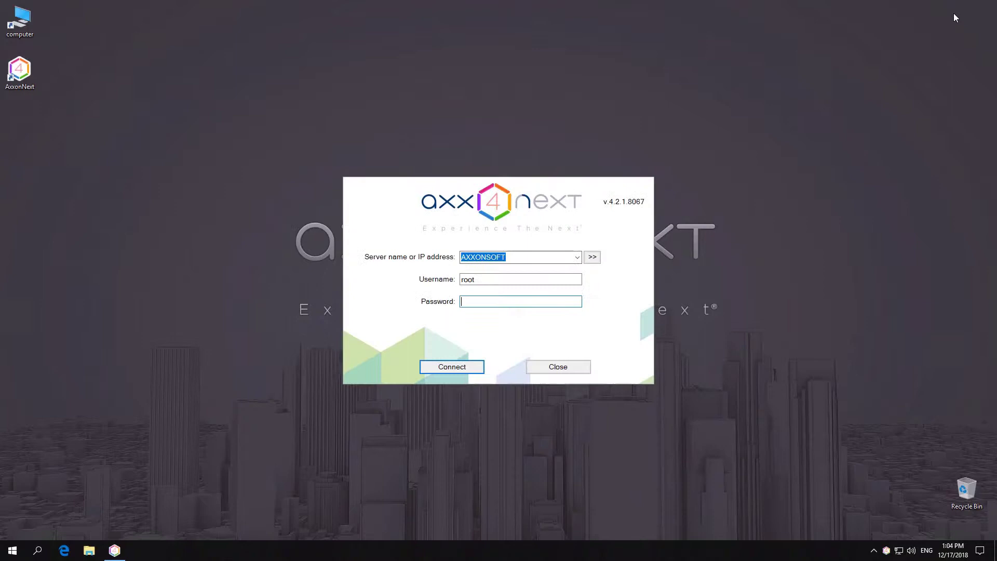
# - Close the client login, reopen Activate product from the tray icon, and log in as administrator
pyautogui.click(565, 369)
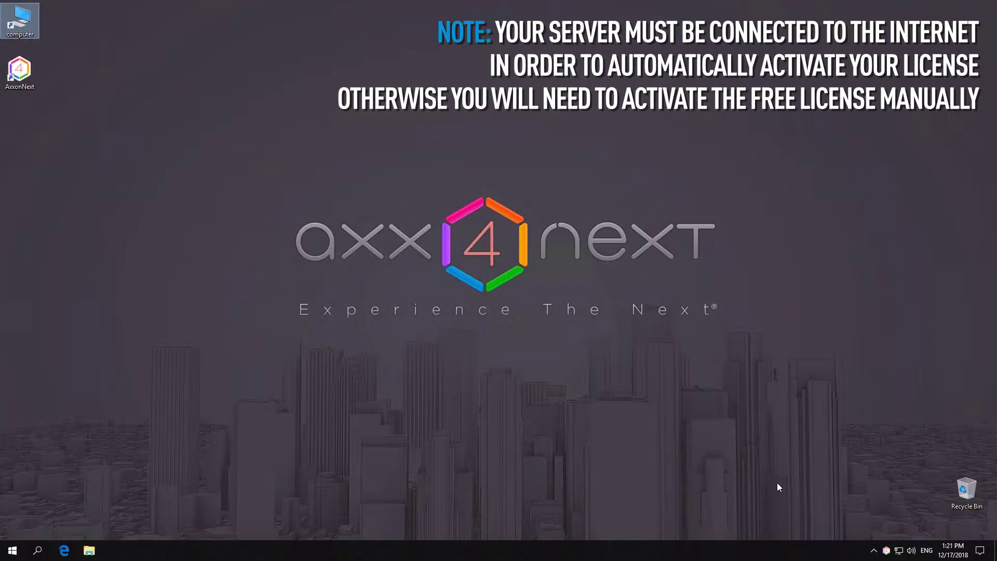
pyautogui.rightClick(889, 551)
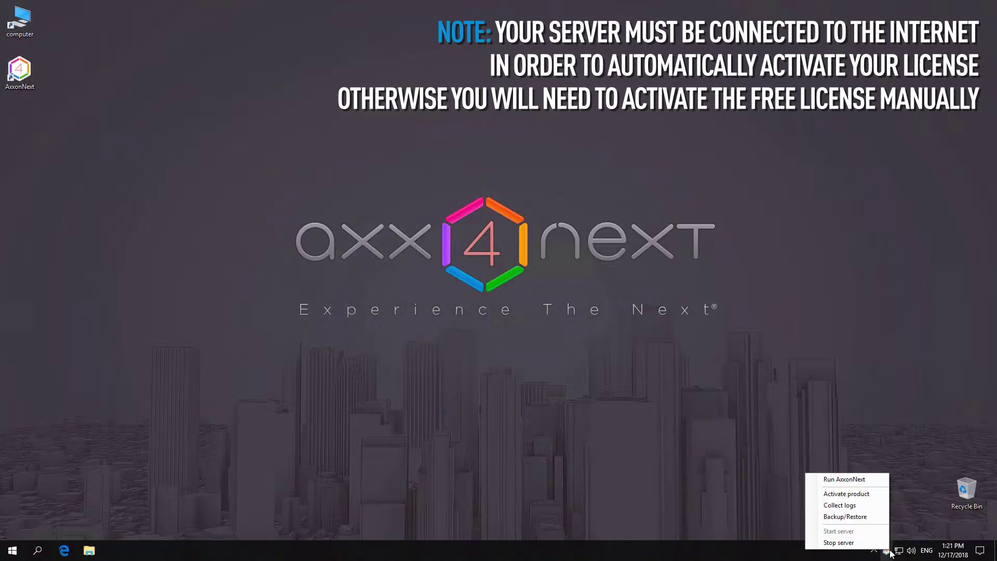
pyautogui.click(865, 494)
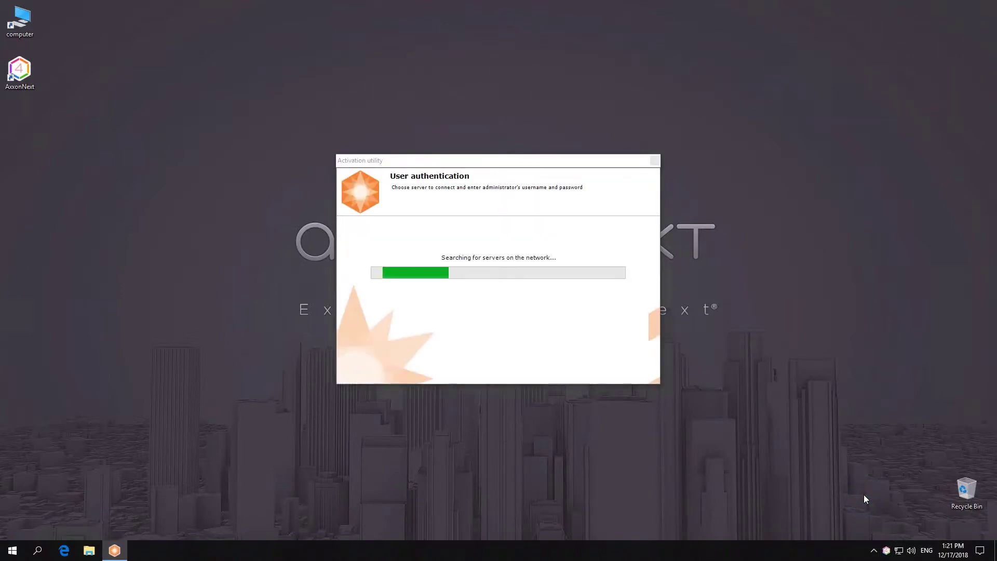
pyautogui.click(565, 292)
pyautogui.write('r')
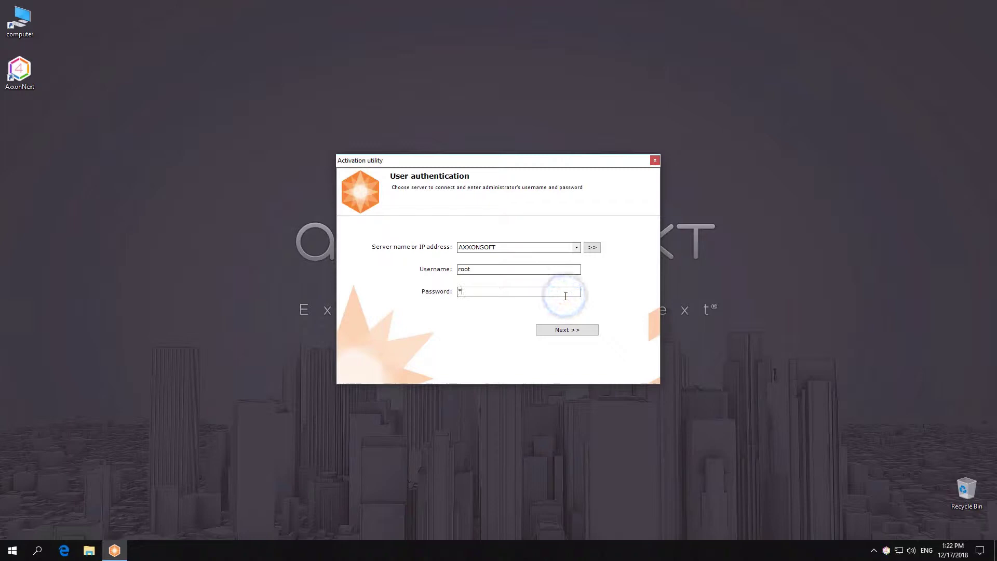
pyautogui.write('oot')
pyautogui.press('Return')
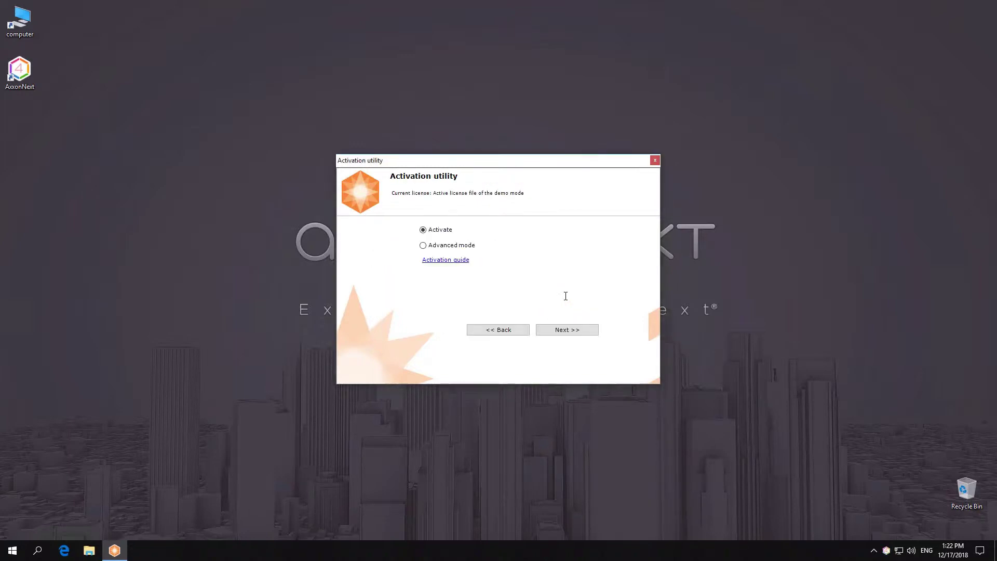
# - Choose Activate free version of the system again to reach the request-file page
pyautogui.click(568, 327)
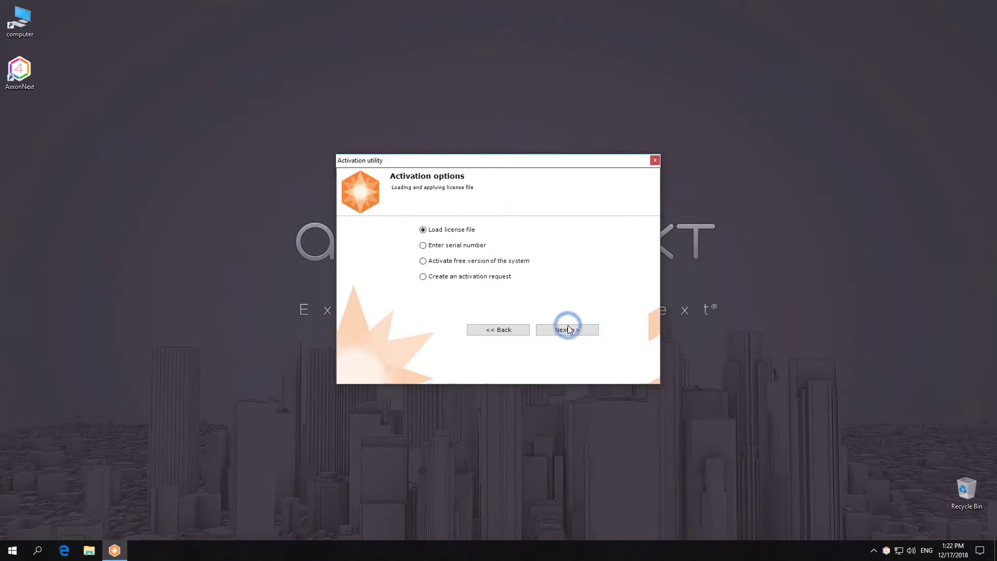
pyautogui.click(515, 261)
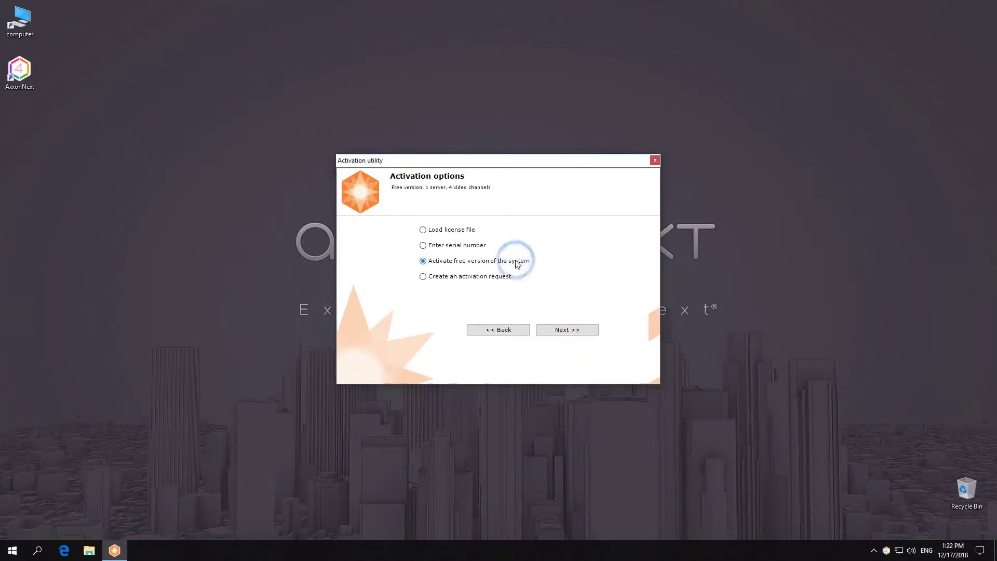
pyautogui.click(565, 329)
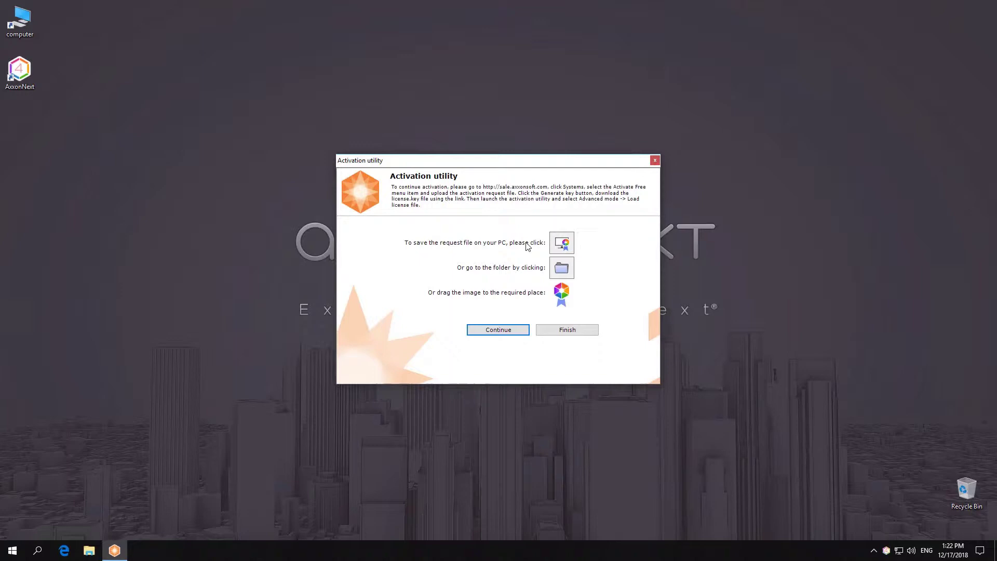
# - Place Activationrequest.txt on the desktop and open a new Edge window
pyautogui.moveTo(560, 293); pyautogui.dragTo(21, 124)
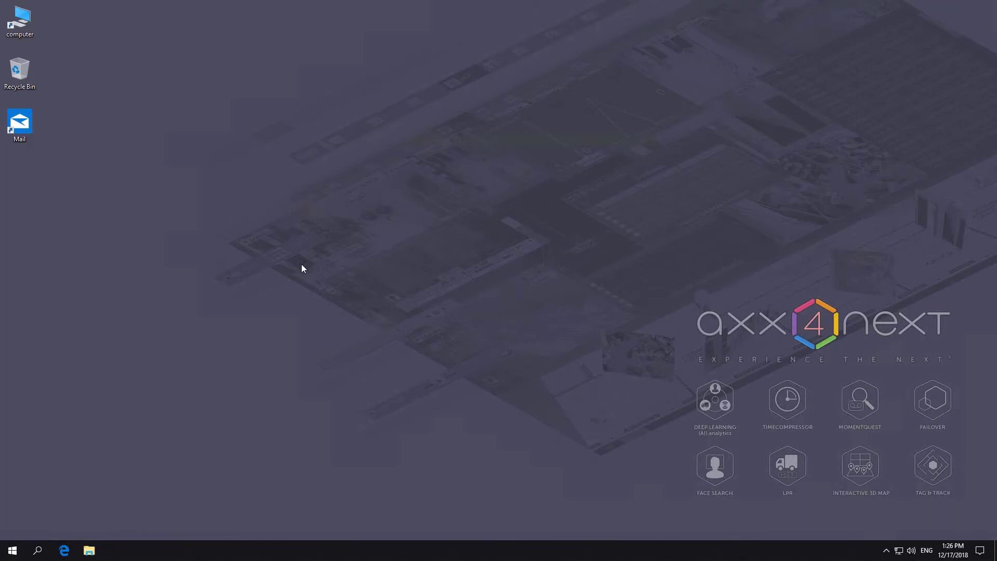
pyautogui.rightClick(430, 189)
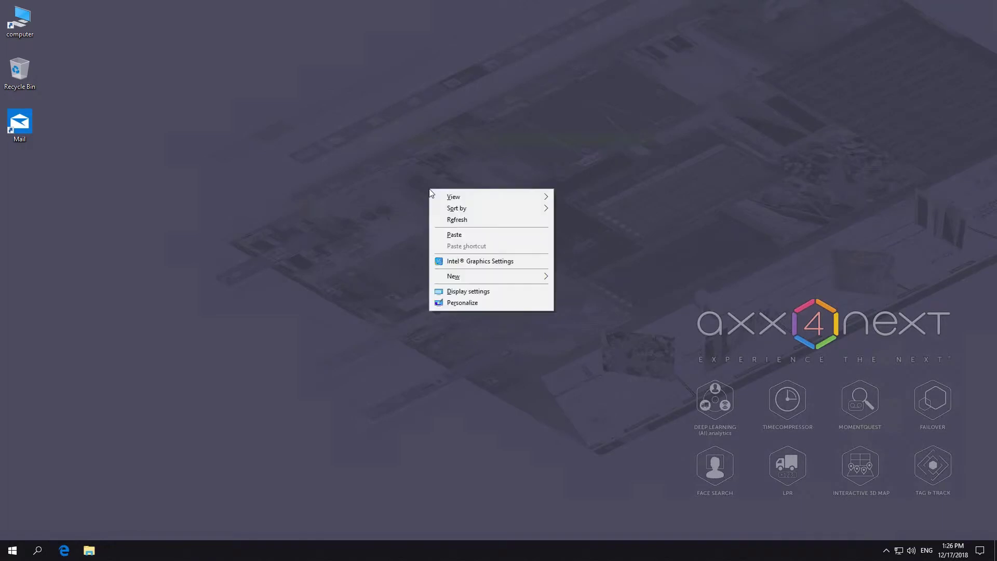
pyautogui.click(450, 235)
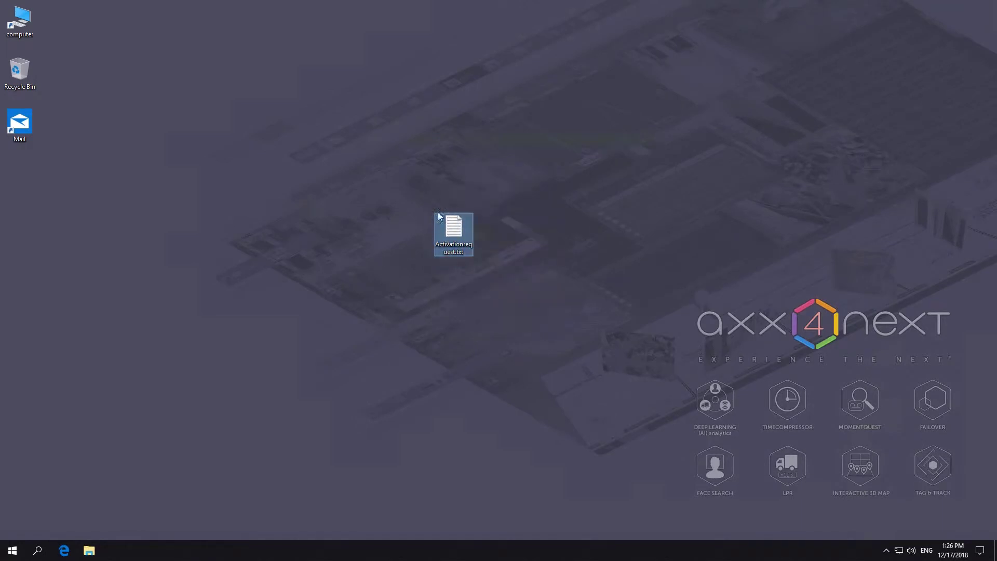
pyautogui.click(66, 552)
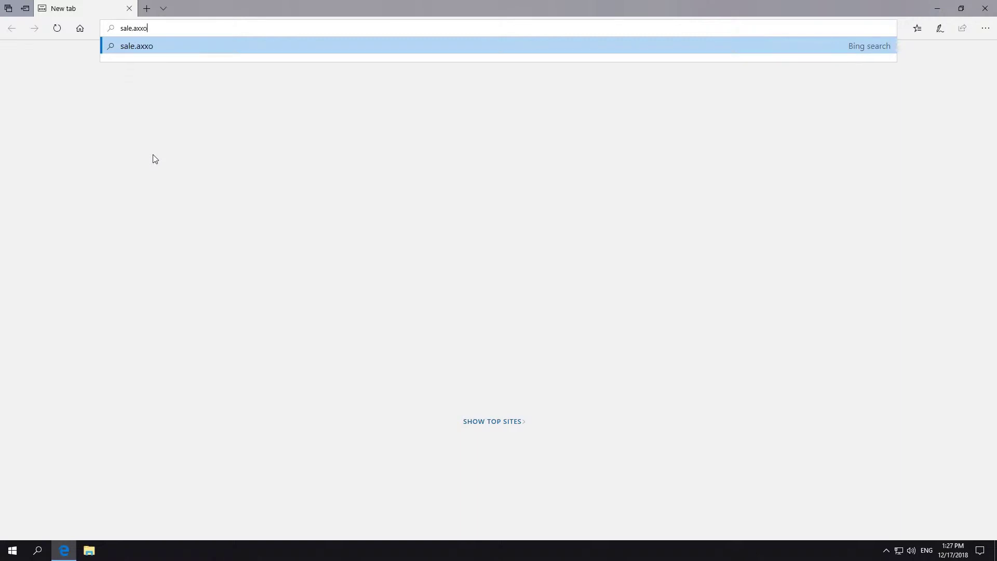
# - On sale.axxonsoft.com, upload Activationrequest.txt and generate a license key
pyautogui.write('t.com')
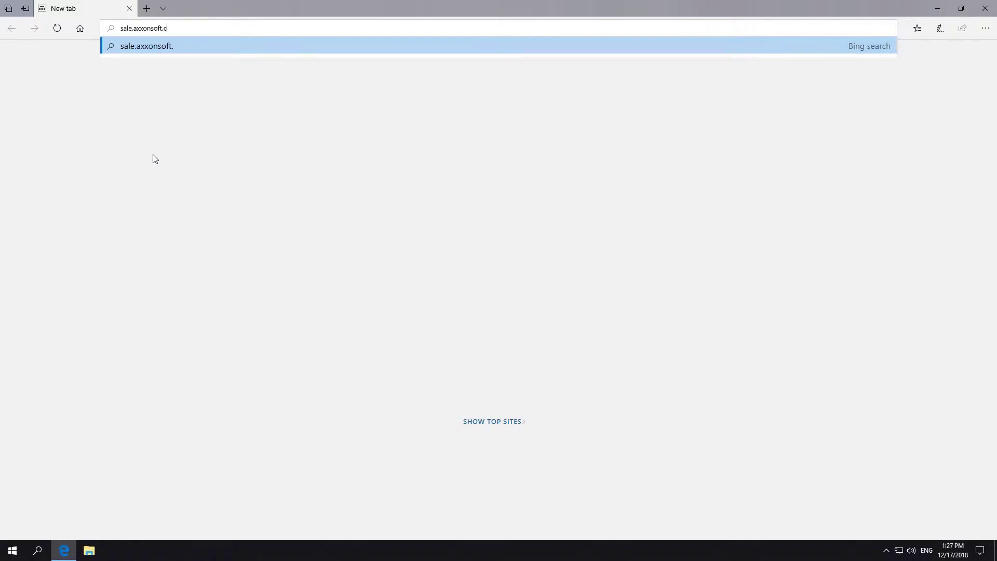
pyautogui.press('Return')
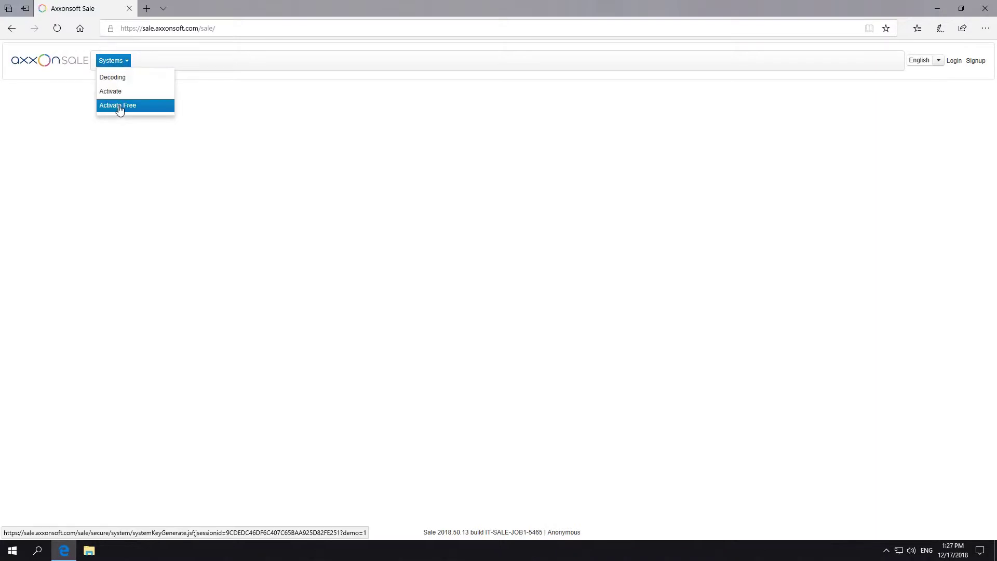
pyautogui.click(120, 107)
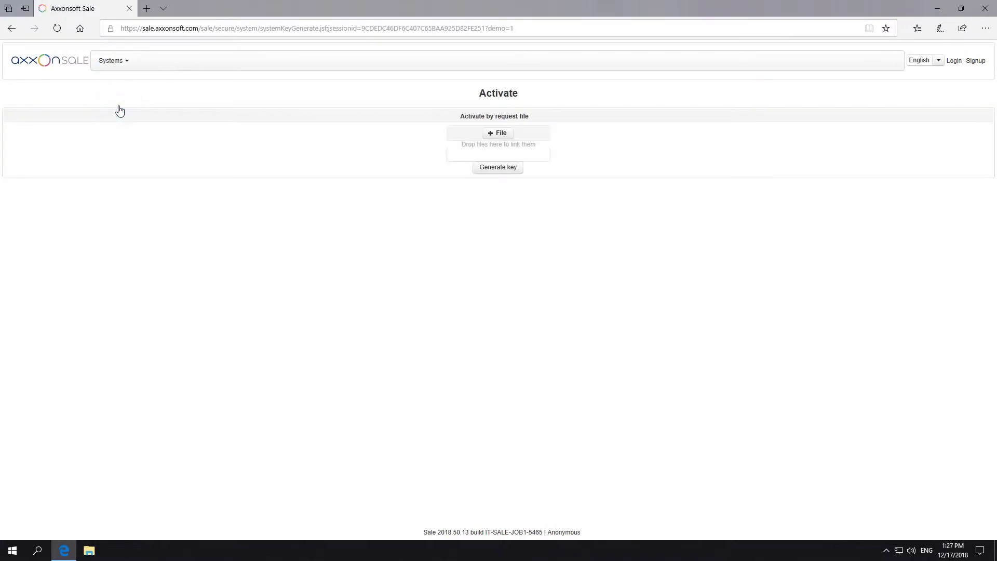
pyautogui.click(496, 134)
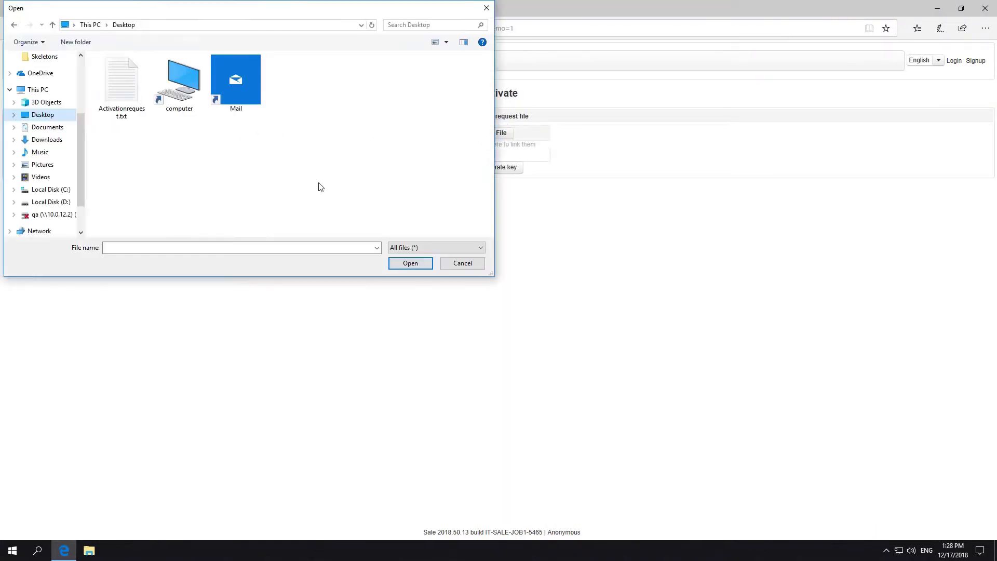
pyautogui.doubleClick(123, 91)
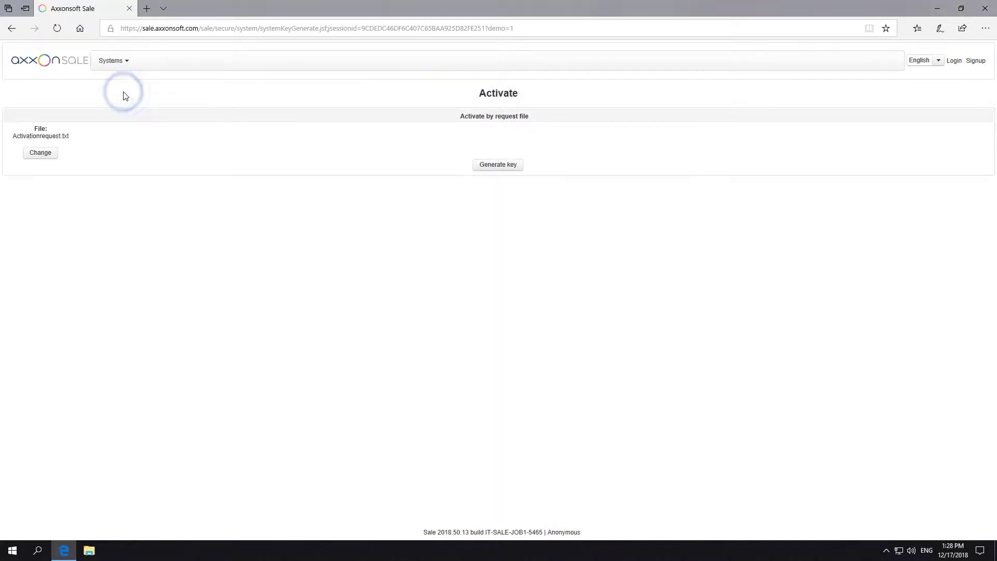
pyautogui.click(481, 166)
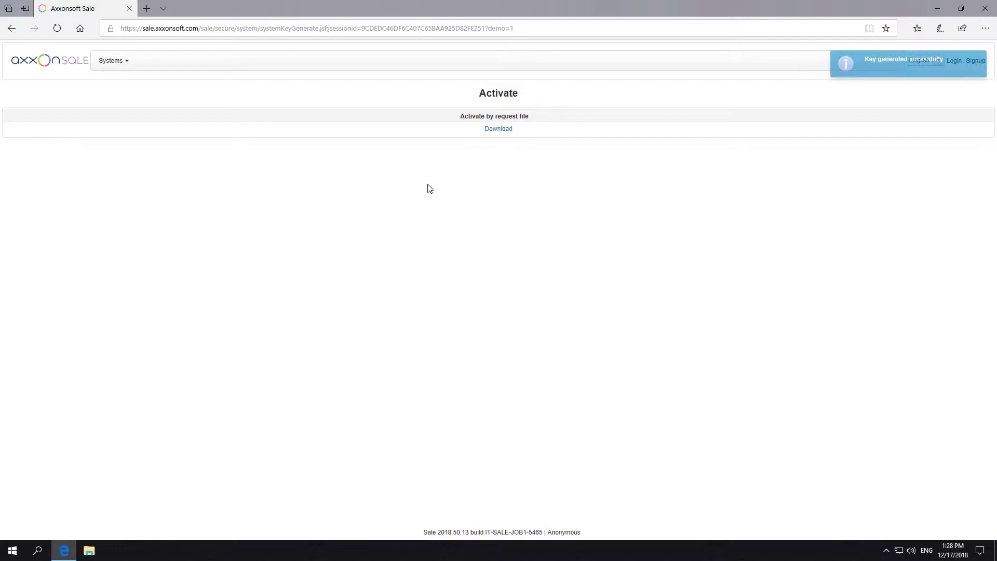
# - Download the generated license.key and save it to the Desktop
pyautogui.click(498, 130)
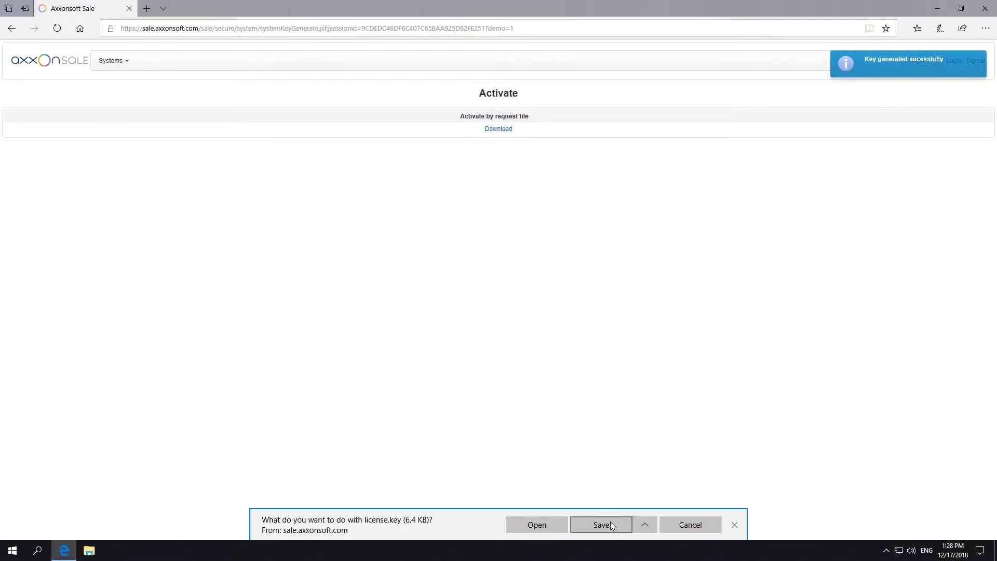
pyautogui.click(647, 526)
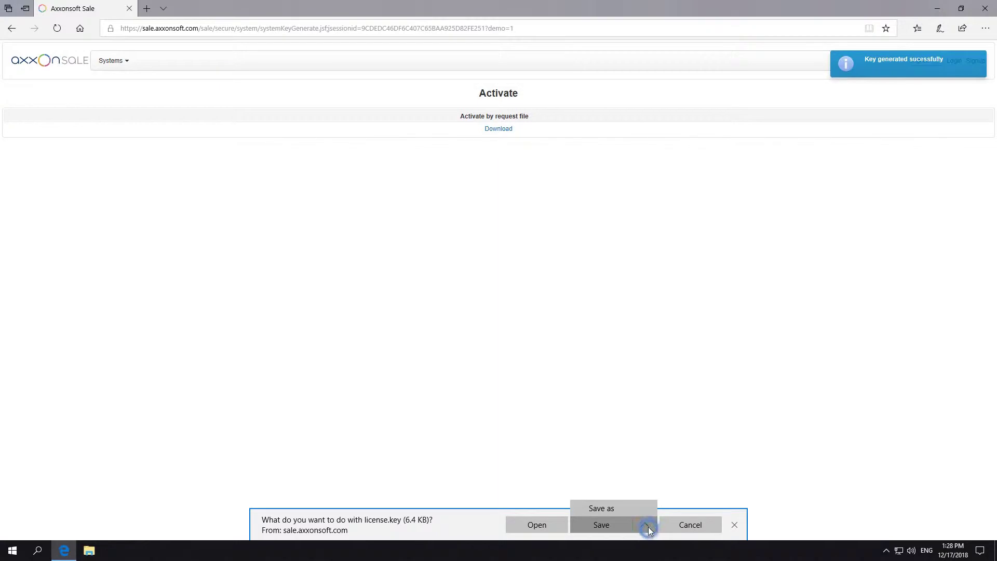
pyautogui.click(617, 509)
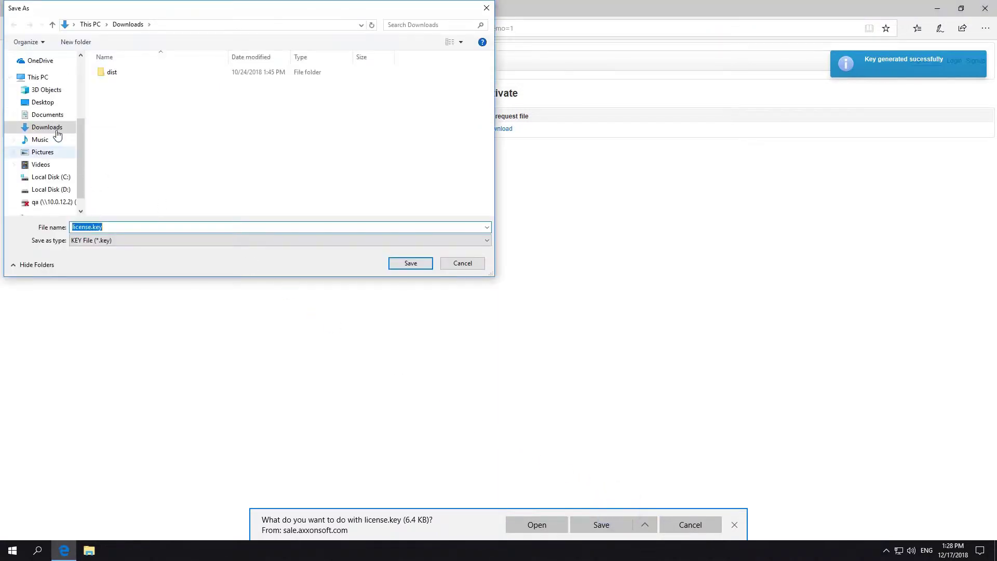
pyautogui.click(43, 102)
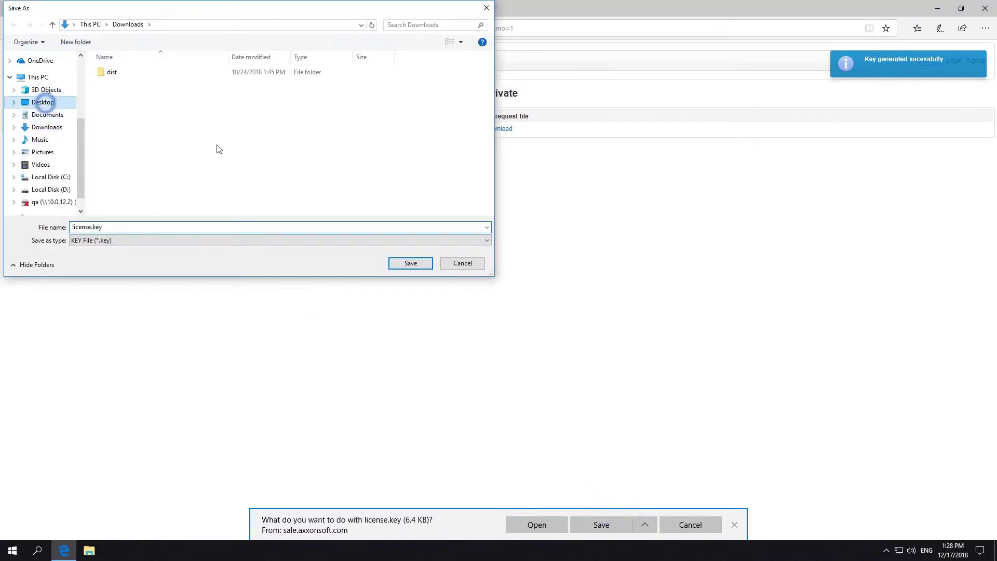
pyautogui.click(407, 266)
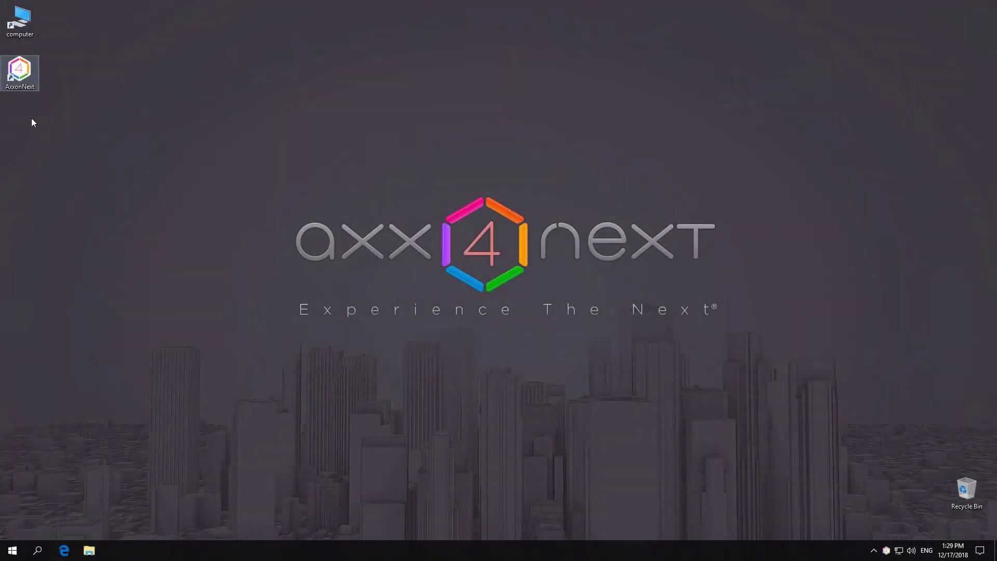
pyautogui.rightClick(31, 122)
# - Paste license.key on the desktop, then open Activate product from the tray and log in
pyautogui.click(62, 164)
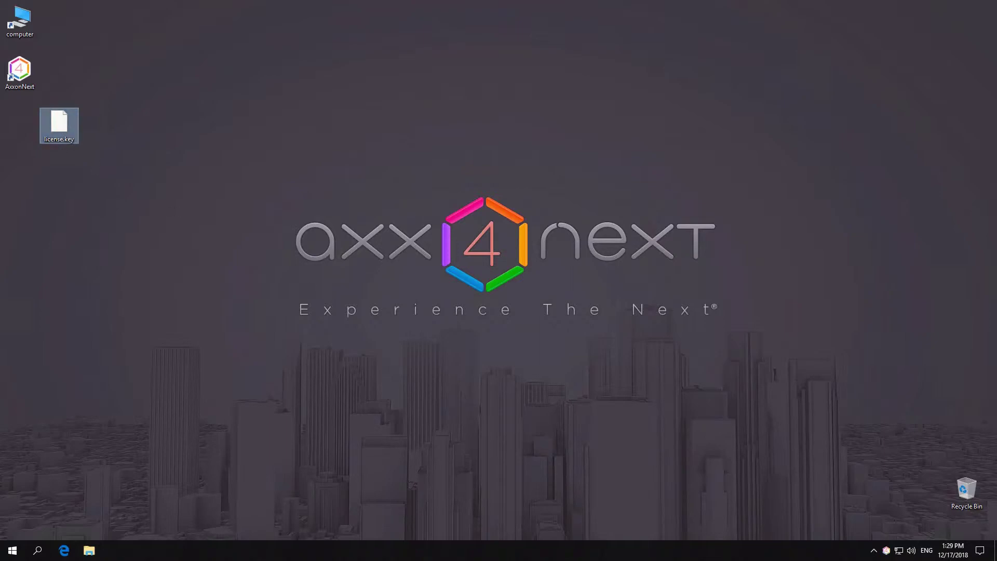
pyautogui.rightClick(886, 550)
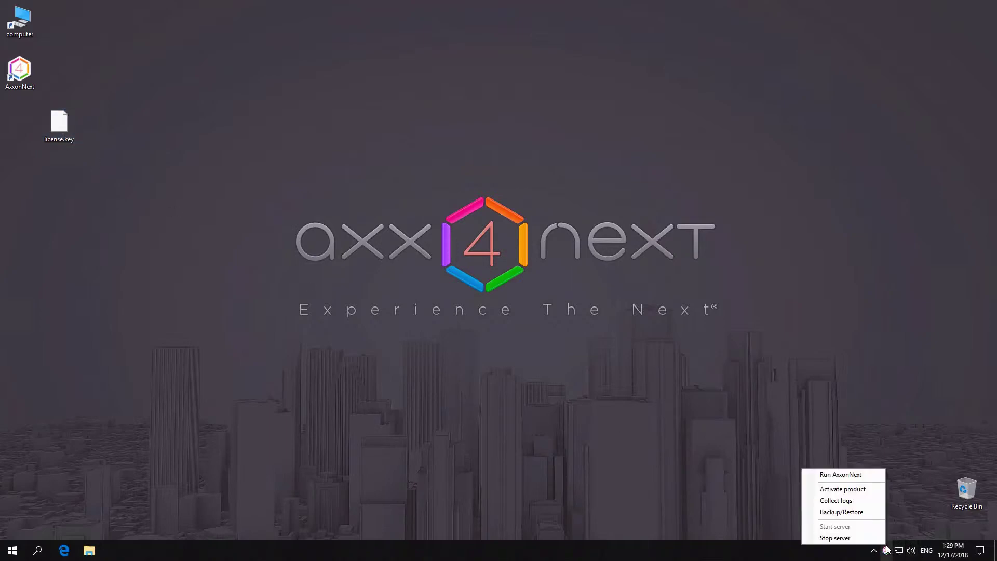
pyautogui.click(851, 490)
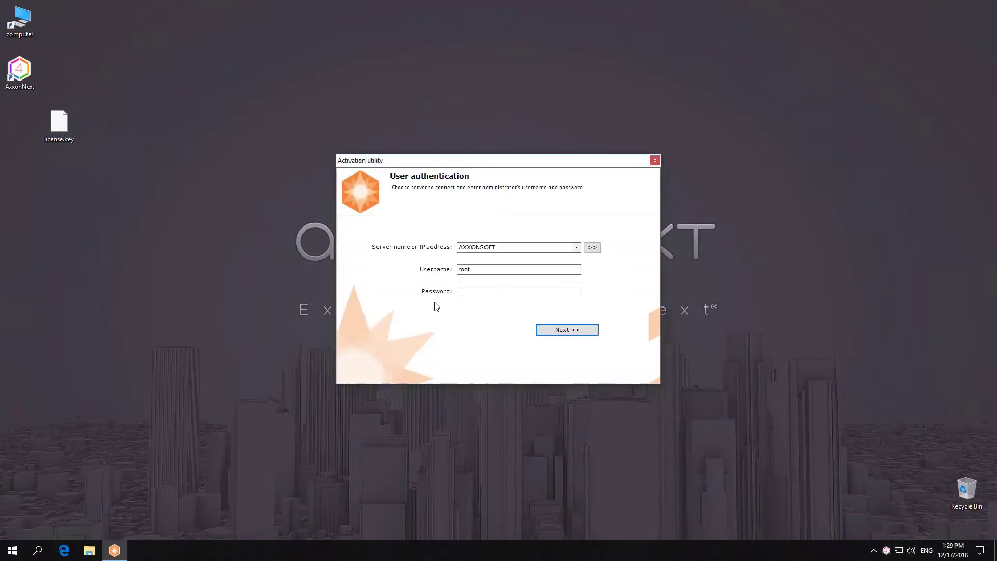
pyautogui.click(480, 292)
pyautogui.write('root')
pyautogui.press('Return')
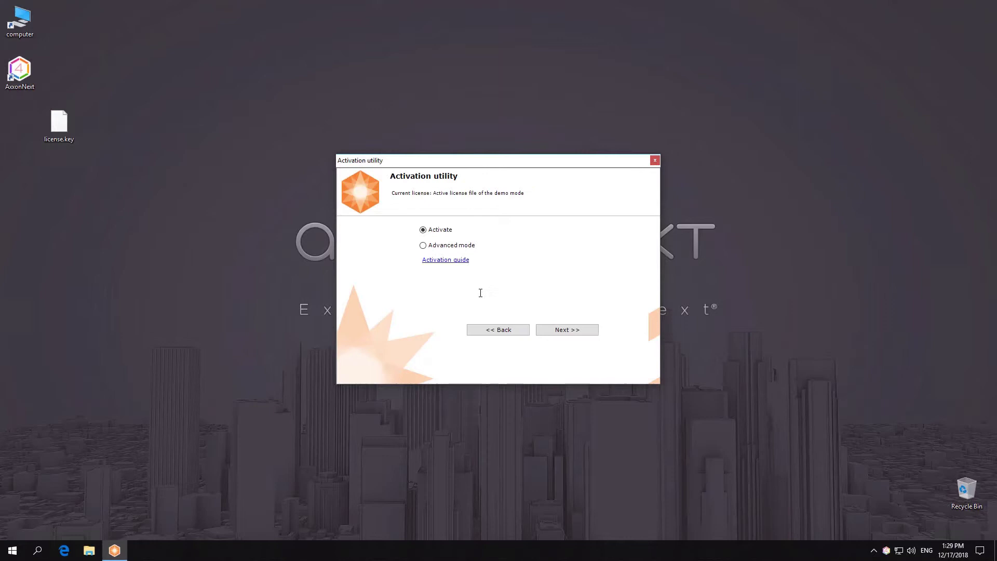
# - Load license.key from the Desktop to complete activation and run AxxonNext
pyautogui.click(553, 328)
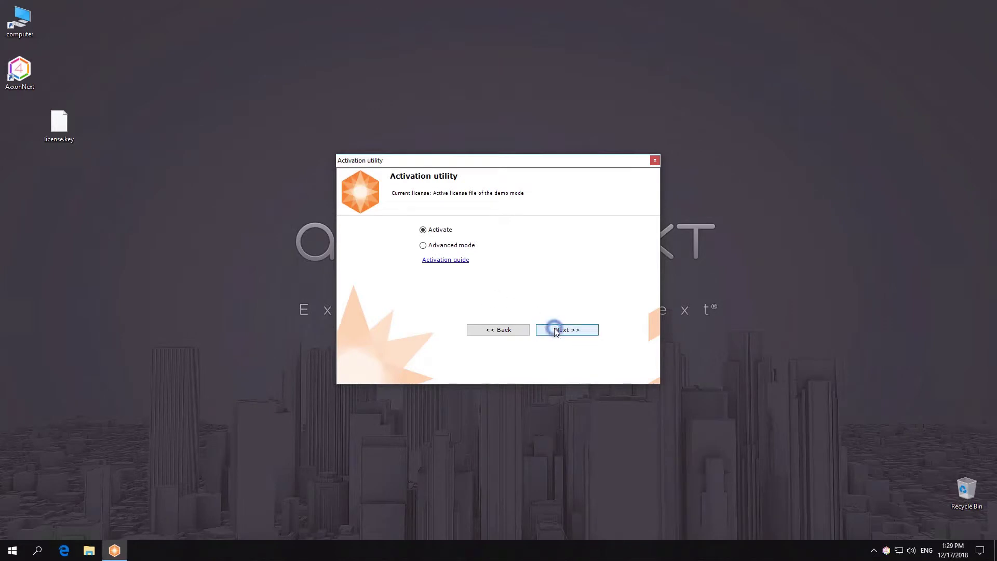
pyautogui.click(564, 329)
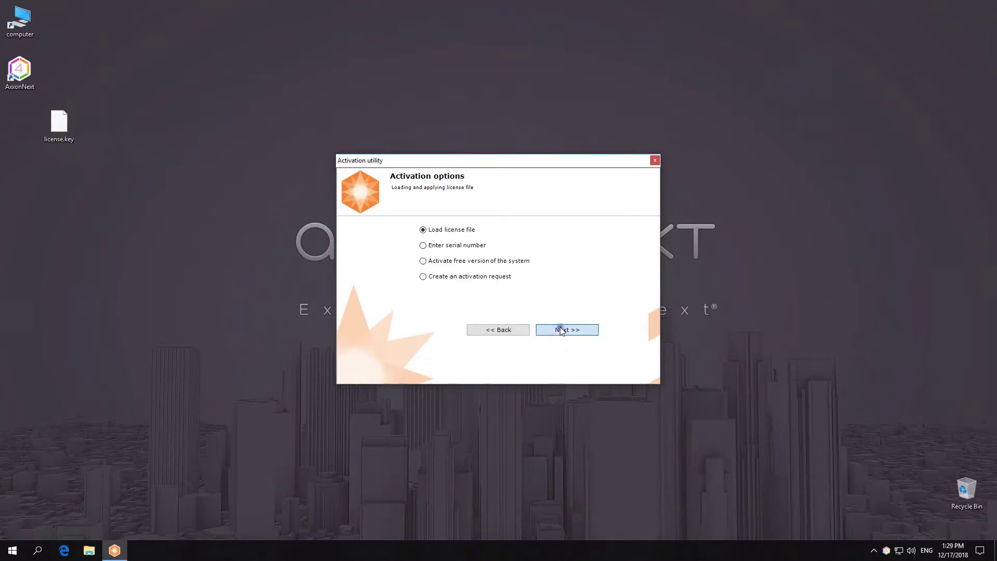
pyautogui.click(613, 299)
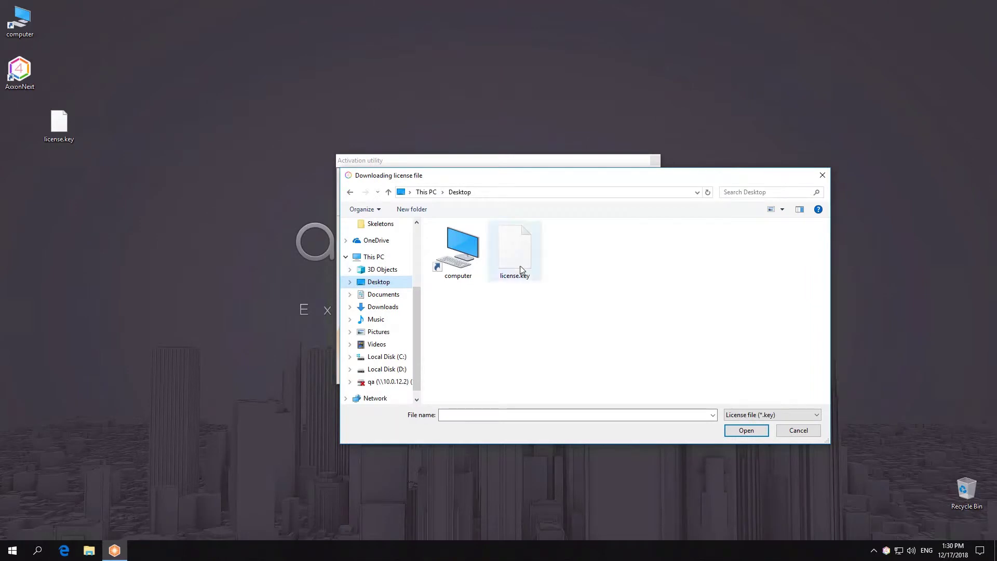
pyautogui.doubleClick(514, 248)
pyautogui.click(554, 329)
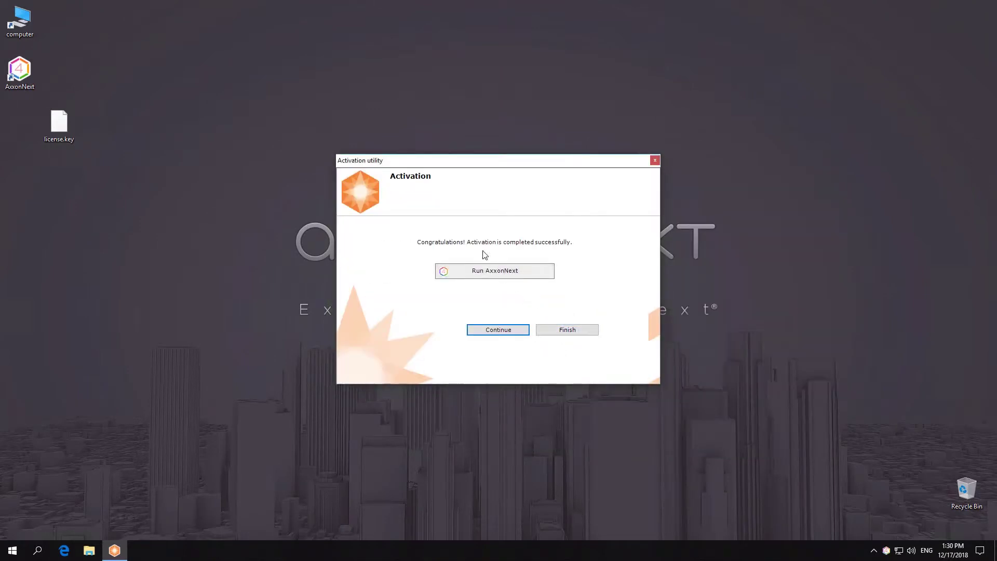
pyautogui.click(494, 273)
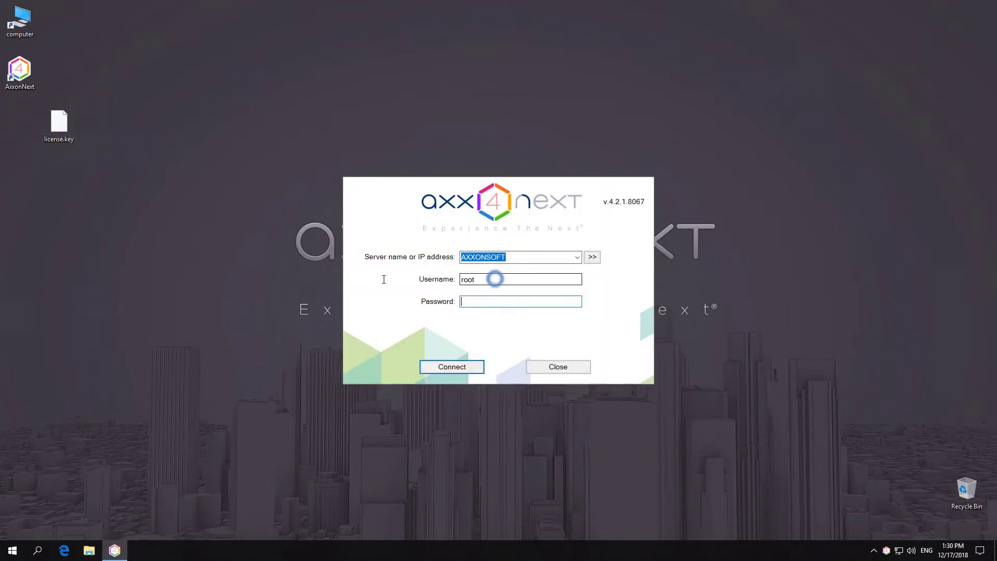
# - Sign in to the AXXONSOFT server with the administrator password
pyautogui.click(516, 303)
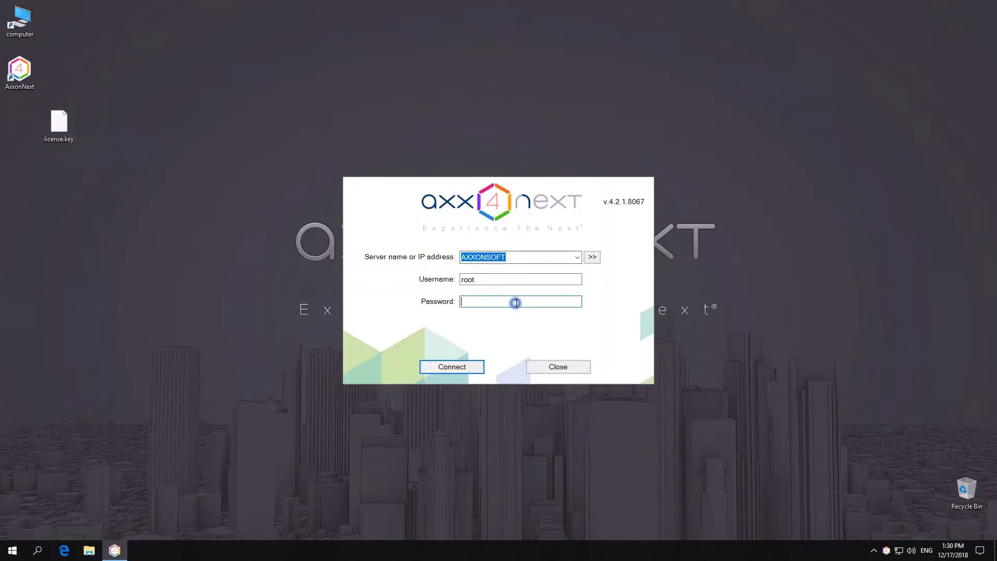
pyautogui.write('root')
pyautogui.click(452, 366)
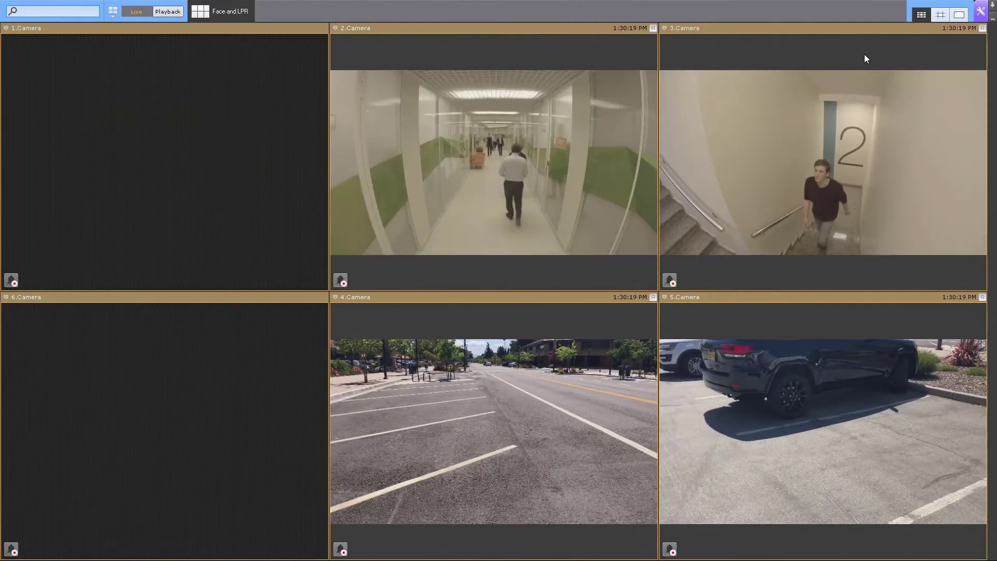
# - Review the license status under Settings > Devices, then exit the client and close the login prompt
pyautogui.click(980, 12)
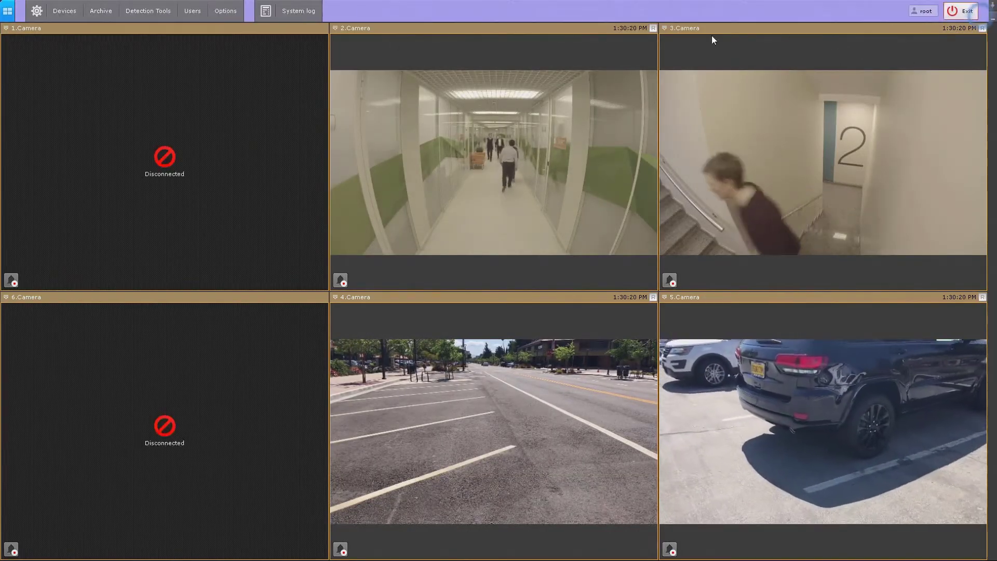
pyautogui.click(67, 12)
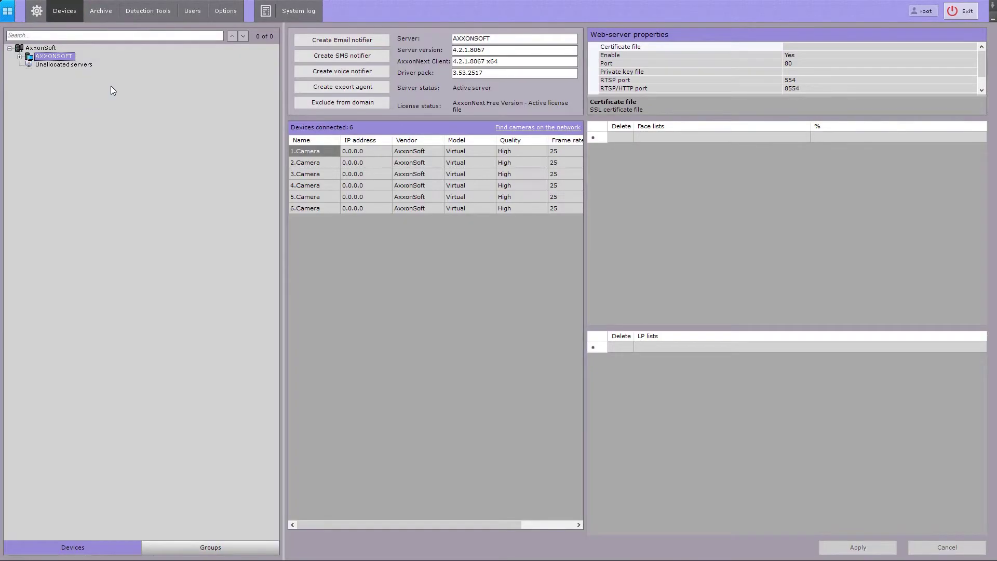
pyautogui.click(961, 11)
pyautogui.click(578, 369)
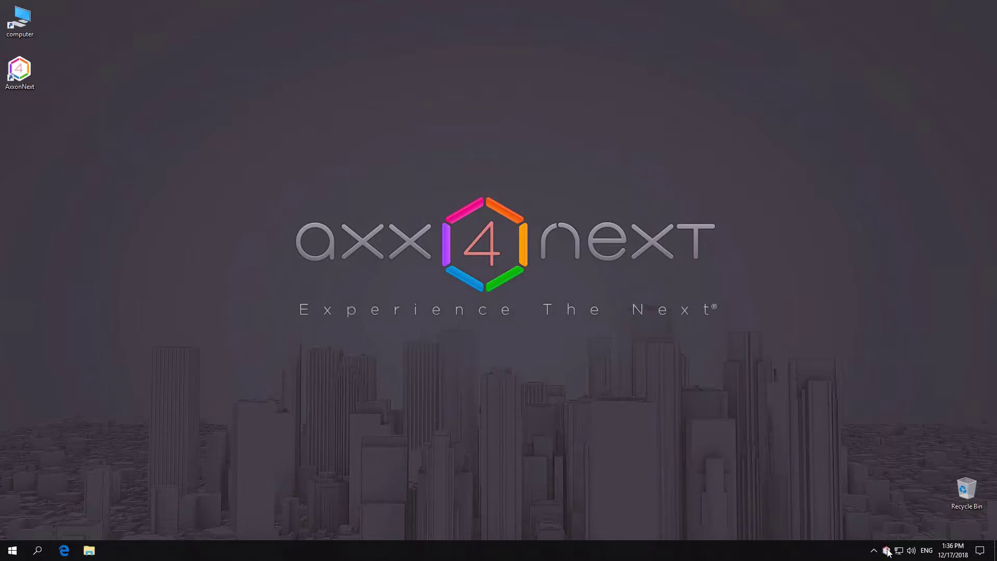
# - Reopen Activate product from the tray icon and log in as administrator
pyautogui.rightClick(887, 552)
pyautogui.click(859, 494)
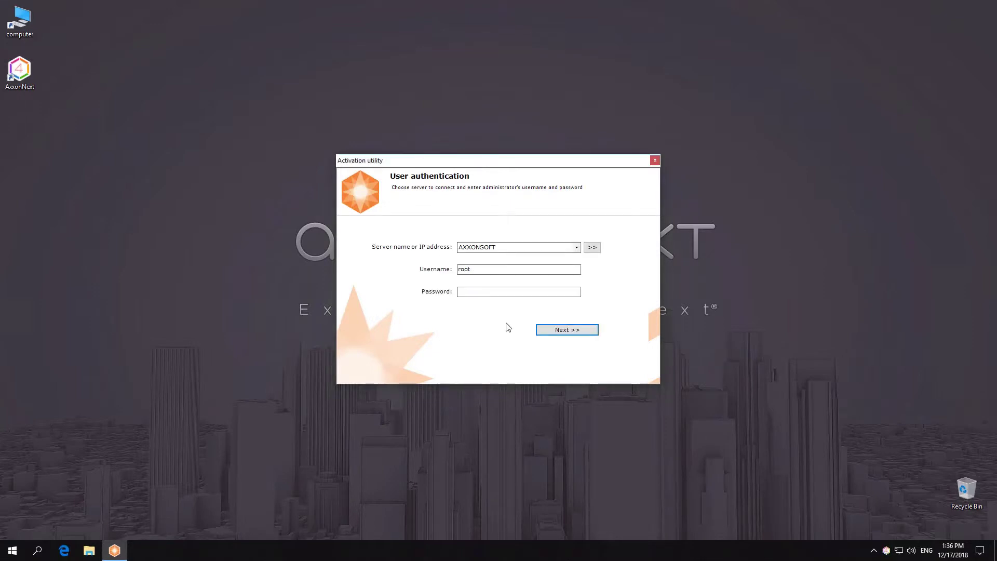
pyautogui.click(486, 291)
pyautogui.write('****')
pyautogui.press('Return')
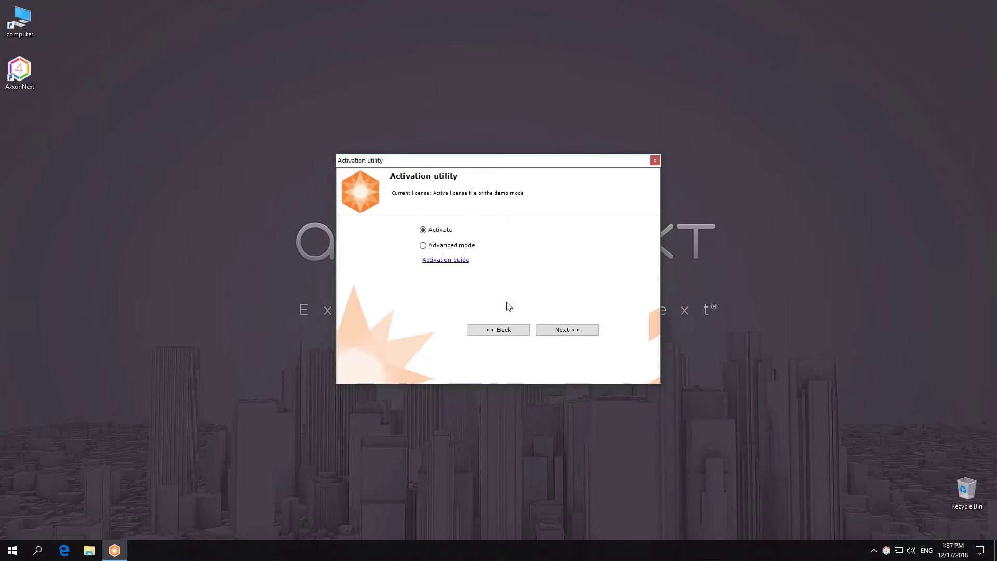
# - Choose Create an activation request and continue to configuration selection
pyautogui.click(564, 330)
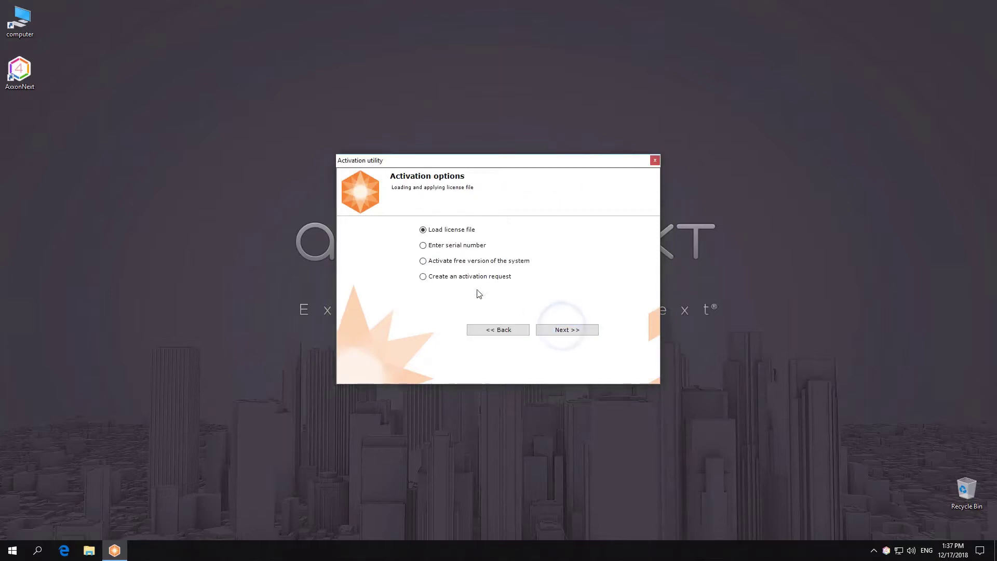
pyautogui.click(469, 279)
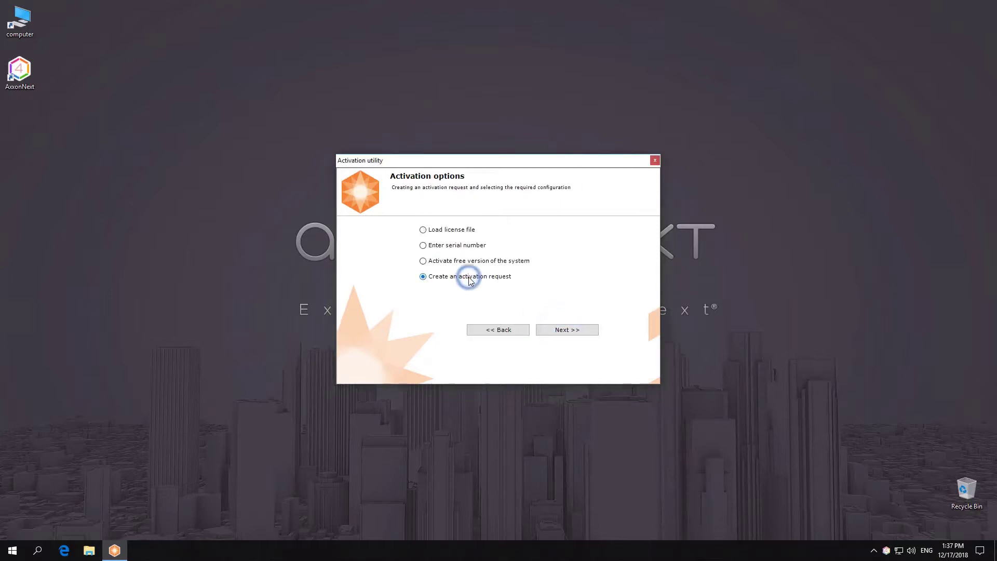
pyautogui.click(567, 329)
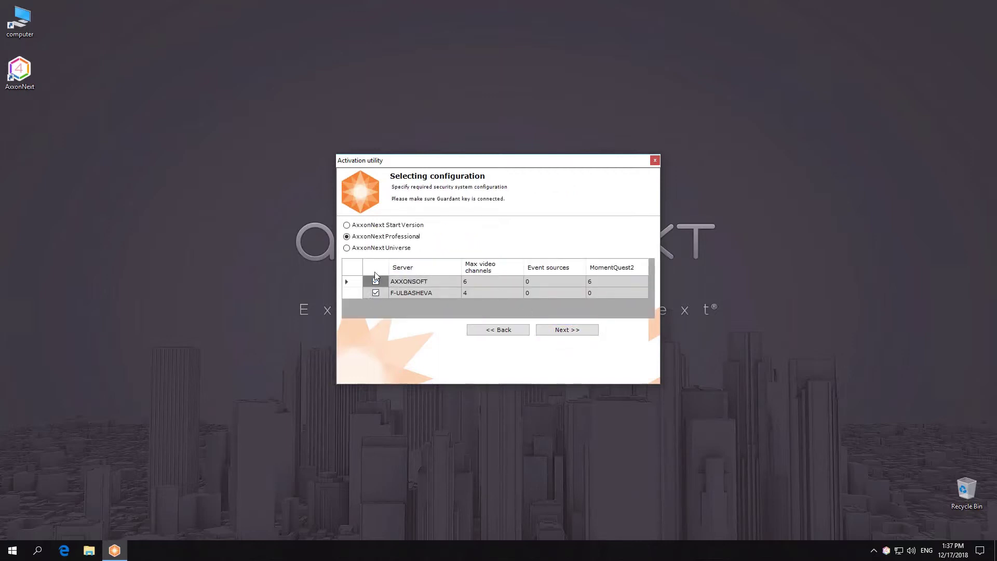
# - Select AxxonNext Universe, set AXXONSOFT to 25/5/10 and the second server to 10/2/10, then create the request
pyautogui.click(375, 248)
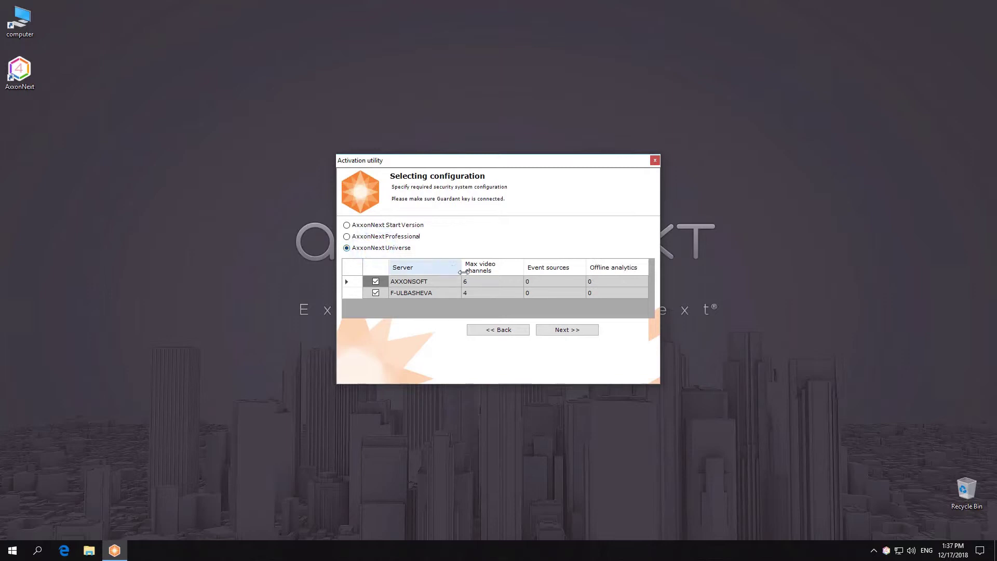
pyautogui.click(482, 281)
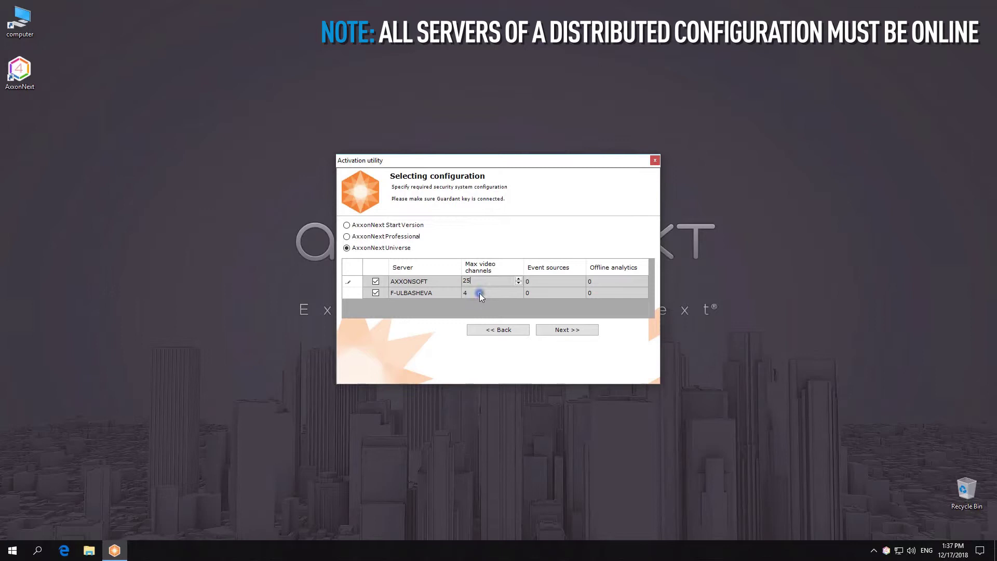
pyautogui.click(479, 293)
pyautogui.write('10')
pyautogui.click(543, 281)
pyautogui.click(541, 294)
pyautogui.write('2')
pyautogui.click(604, 281)
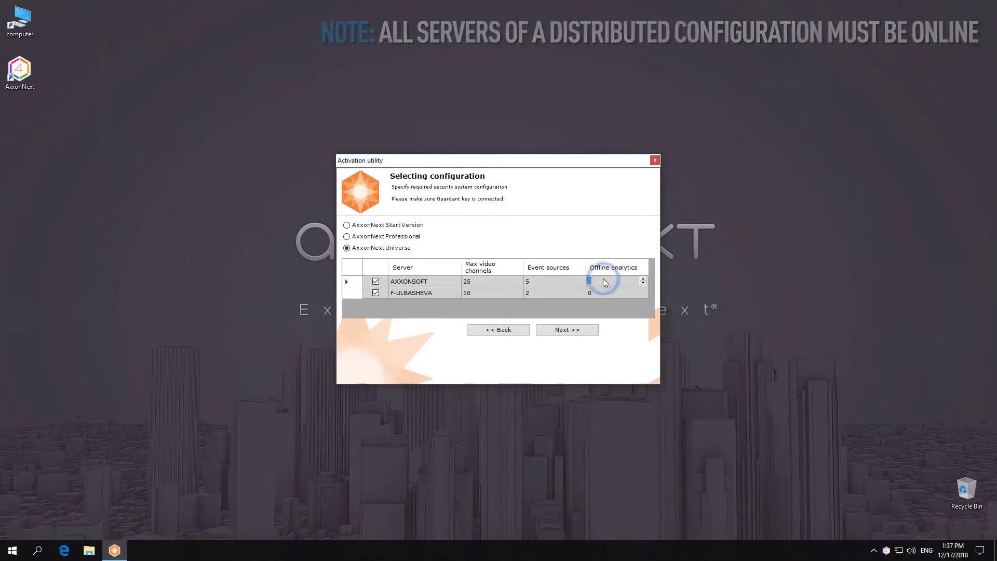
pyautogui.write('10')
pyautogui.click(603, 291)
pyautogui.write('1')
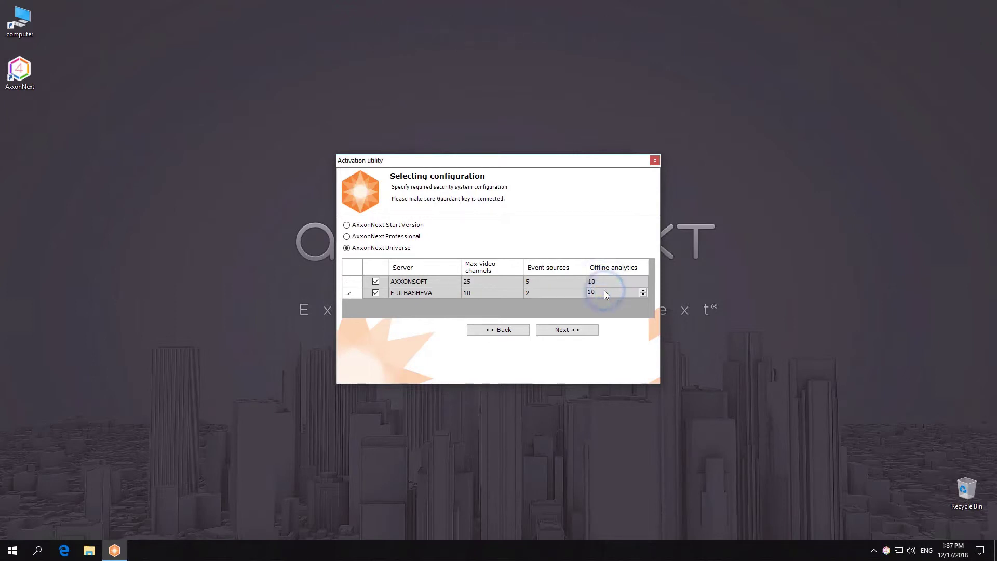
pyautogui.write('0')
pyautogui.click(591, 329)
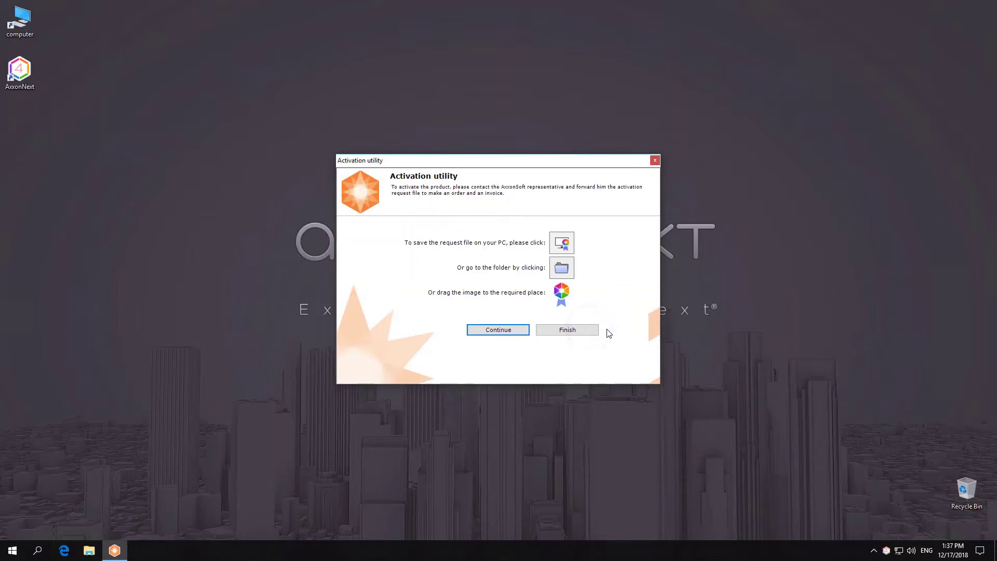
# - Save the activation request file to the desktop and choose Load license file
pyautogui.moveTo(561, 290); pyautogui.dragTo(26, 128)
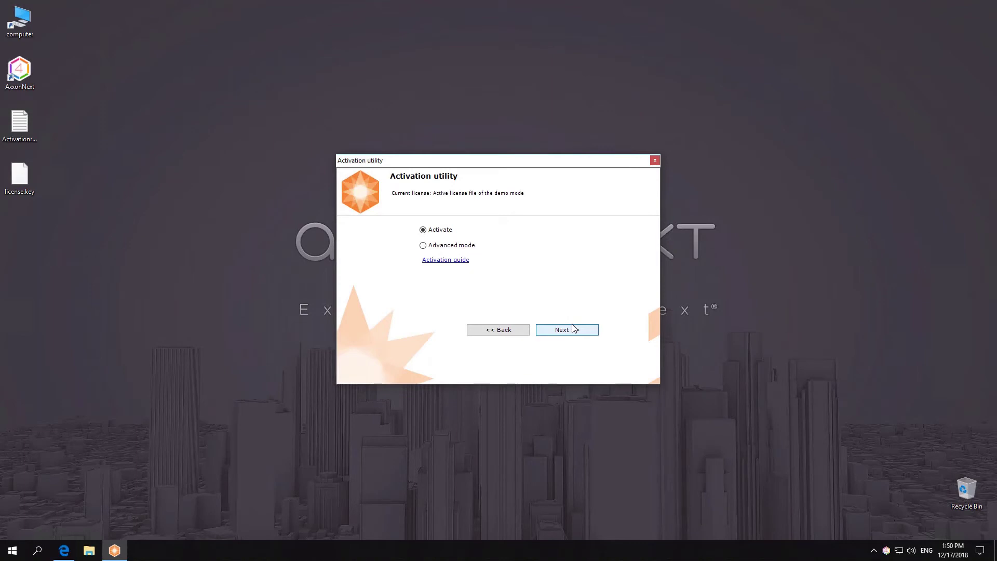
pyautogui.click(573, 328)
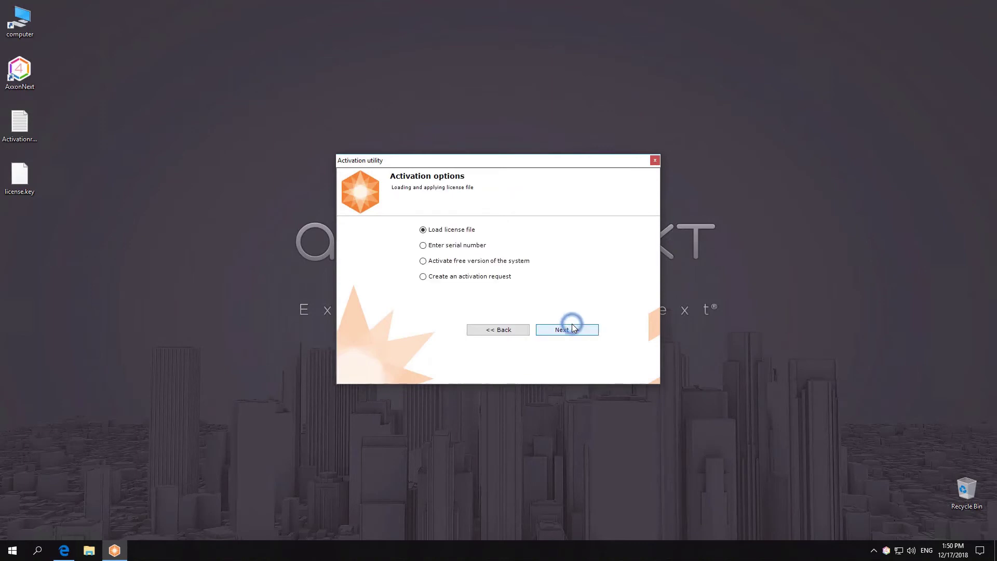
pyautogui.click(573, 329)
# - Load license.key from the Desktop to complete activation and run the AxxonNext client
pyautogui.click(609, 304)
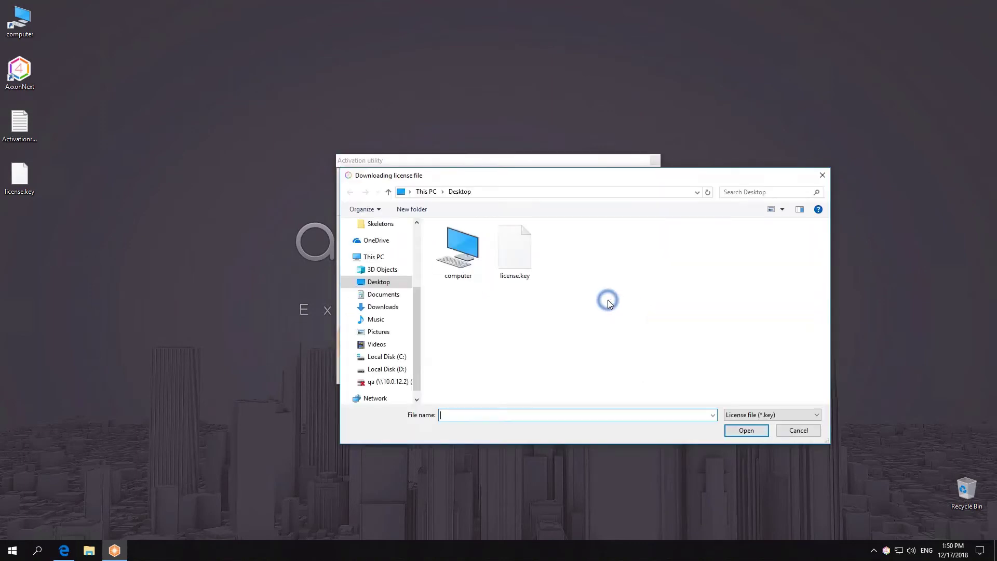
pyautogui.doubleClick(530, 258)
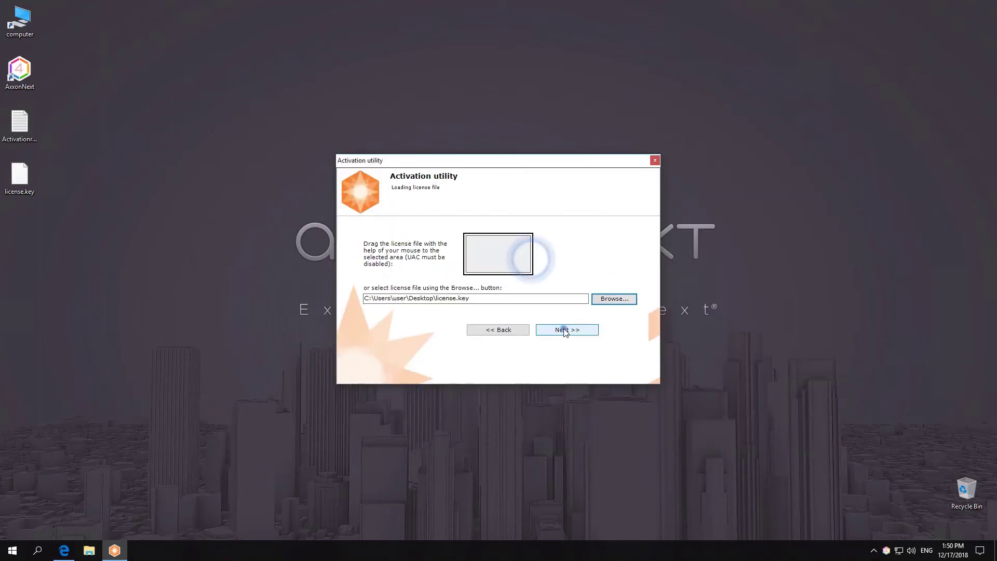
pyautogui.click(564, 329)
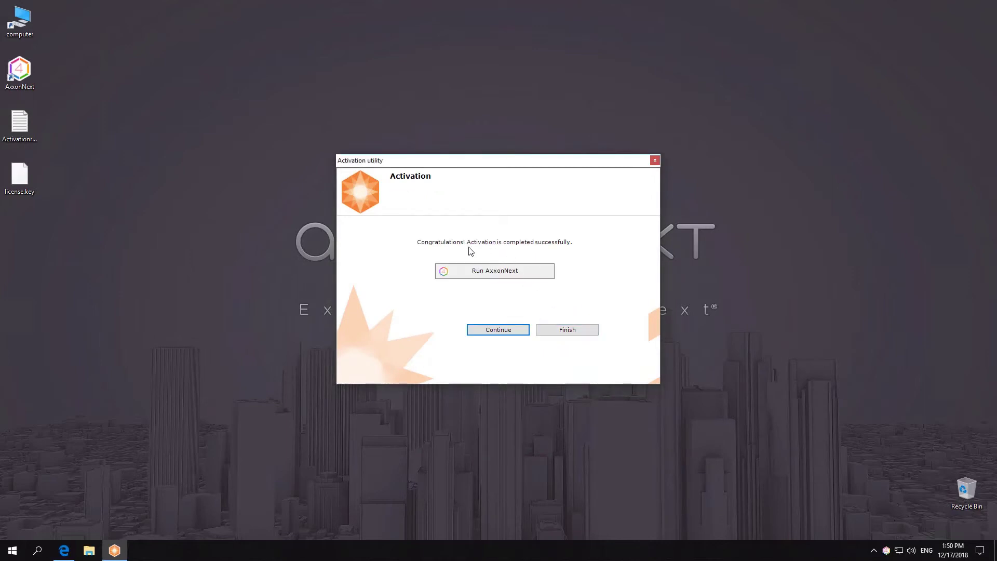
pyautogui.click(494, 272)
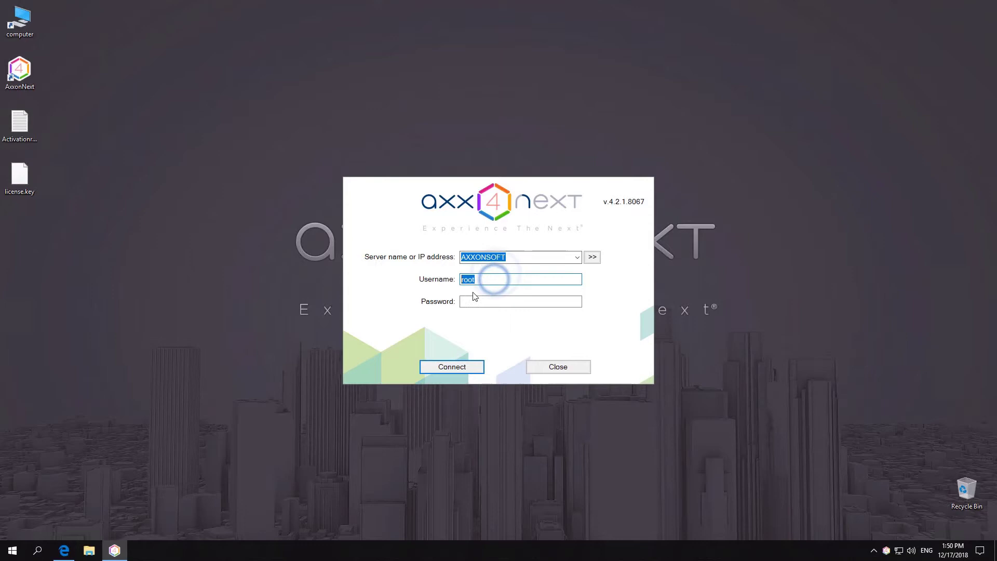
# - Sign in to the AXXONSOFT server with the administrator password
pyautogui.click(497, 302)
pyautogui.write('root')
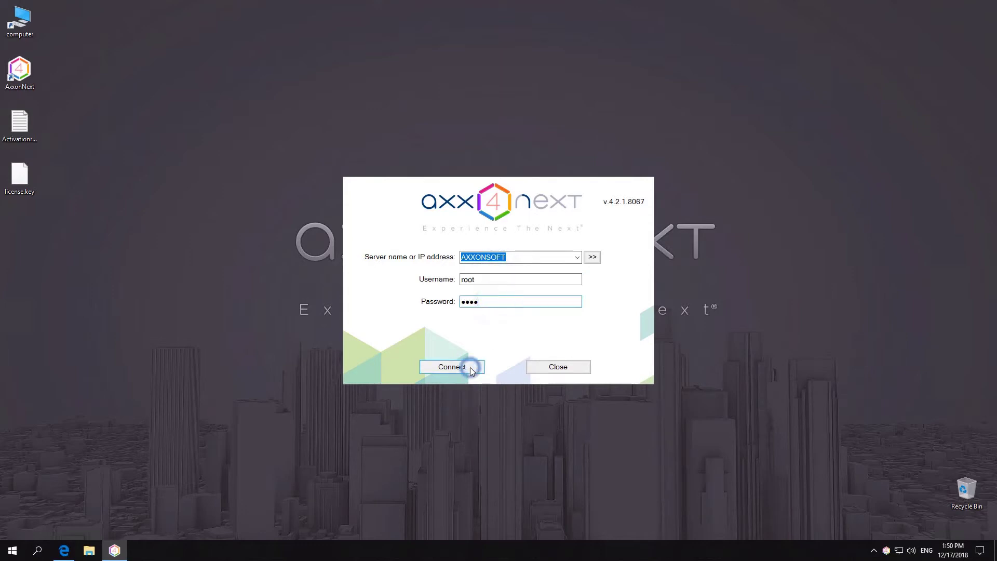
pyautogui.click(471, 368)
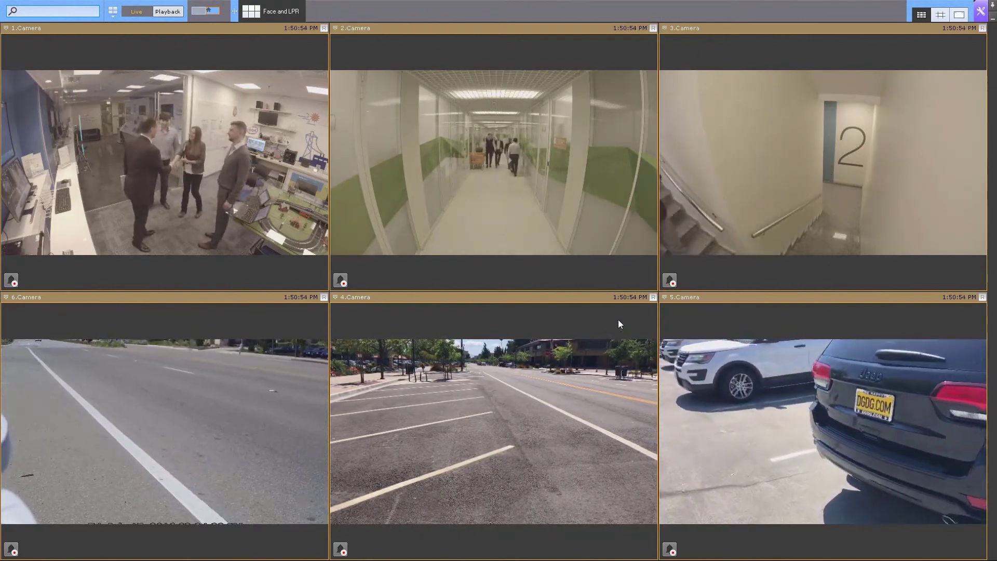
# - Confirm in Devices that AXXONSOFT has an AxxonNext Universe license for 6 cameras, then exit the client
pyautogui.moveTo(218, 9)
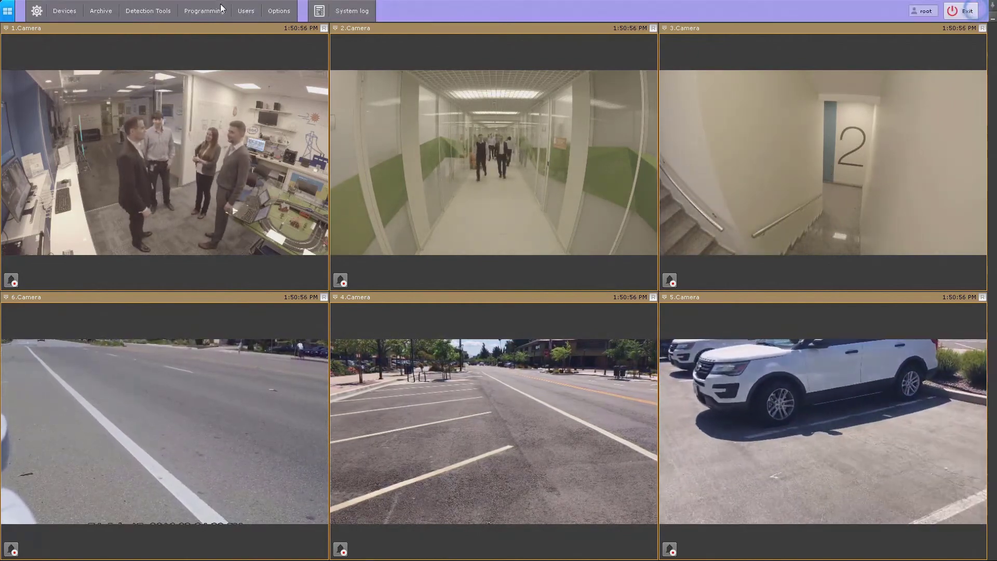
pyautogui.click(78, 12)
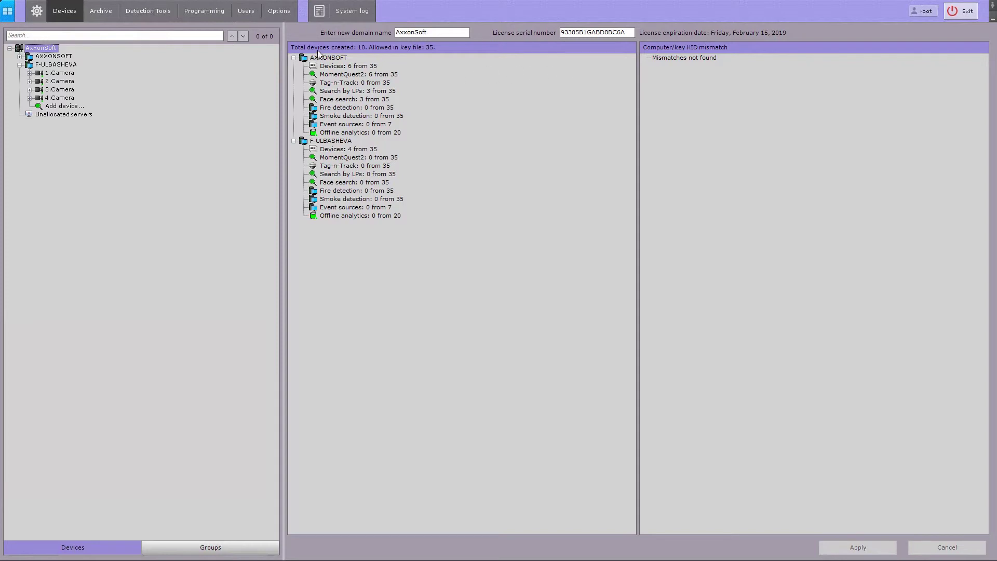
pyautogui.click(54, 57)
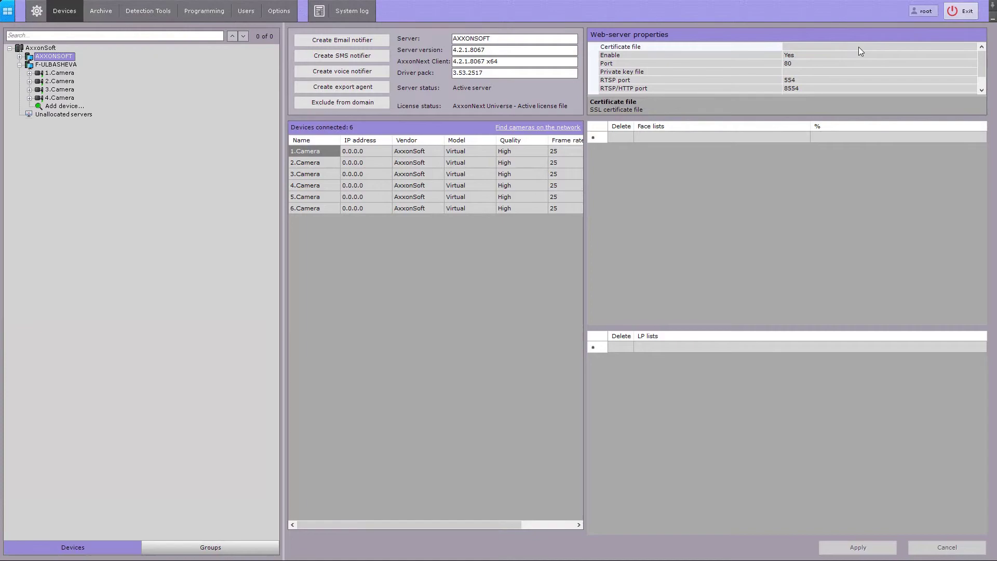
pyautogui.click(957, 10)
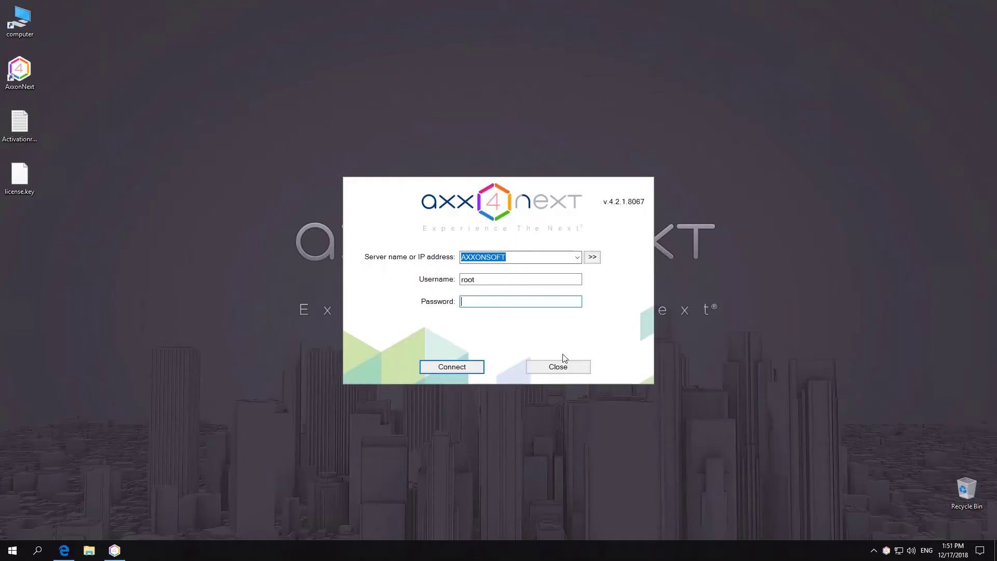
pyautogui.click(560, 372)
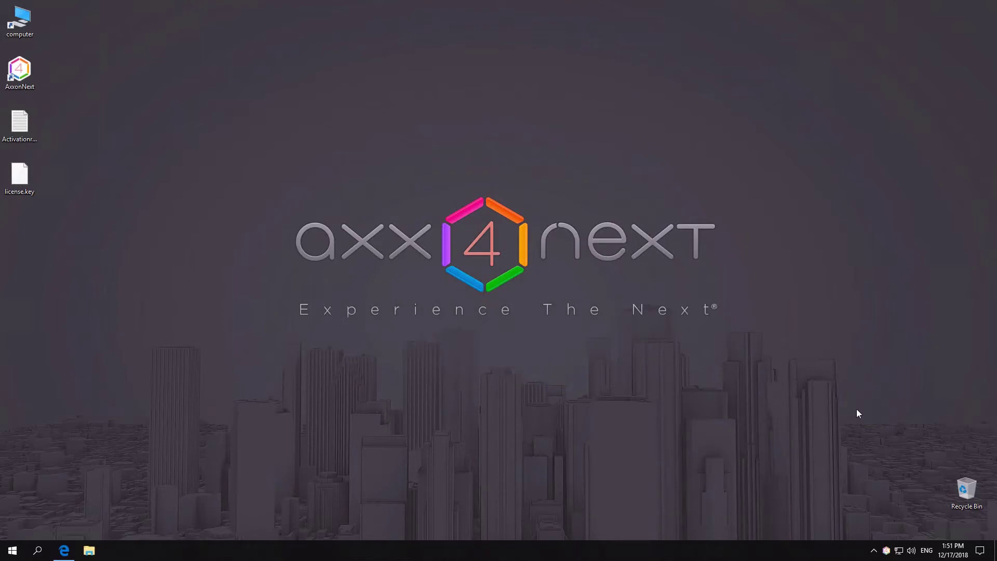
# - Launch Activate product from the tray icon and log in to the server
pyautogui.rightClick(887, 550)
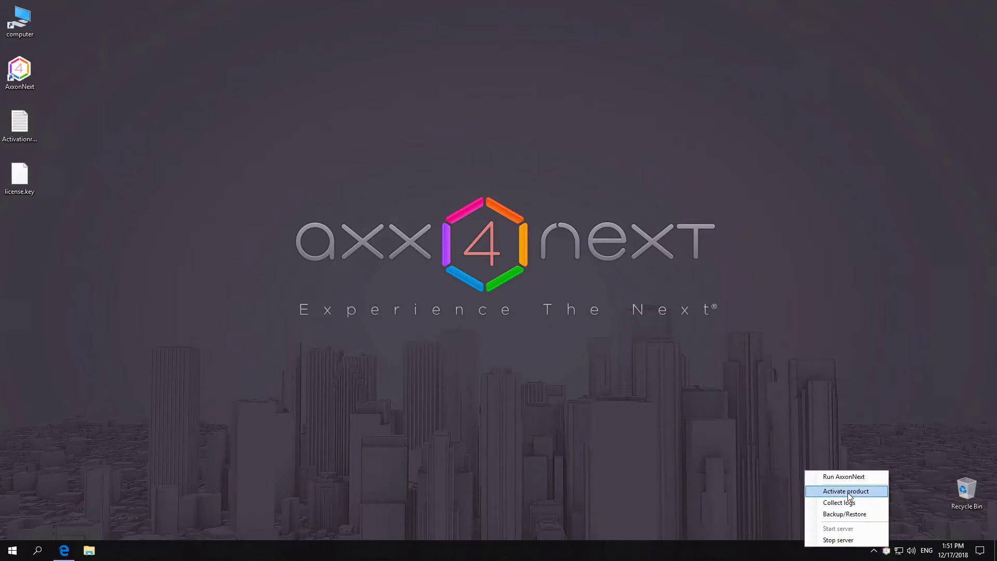
pyautogui.click(846, 491)
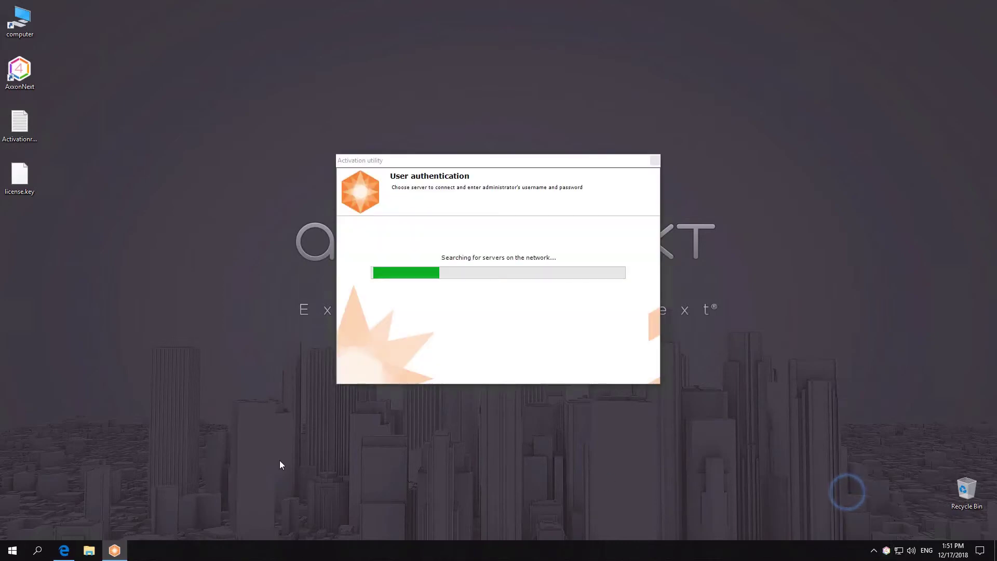
pyautogui.click(479, 292)
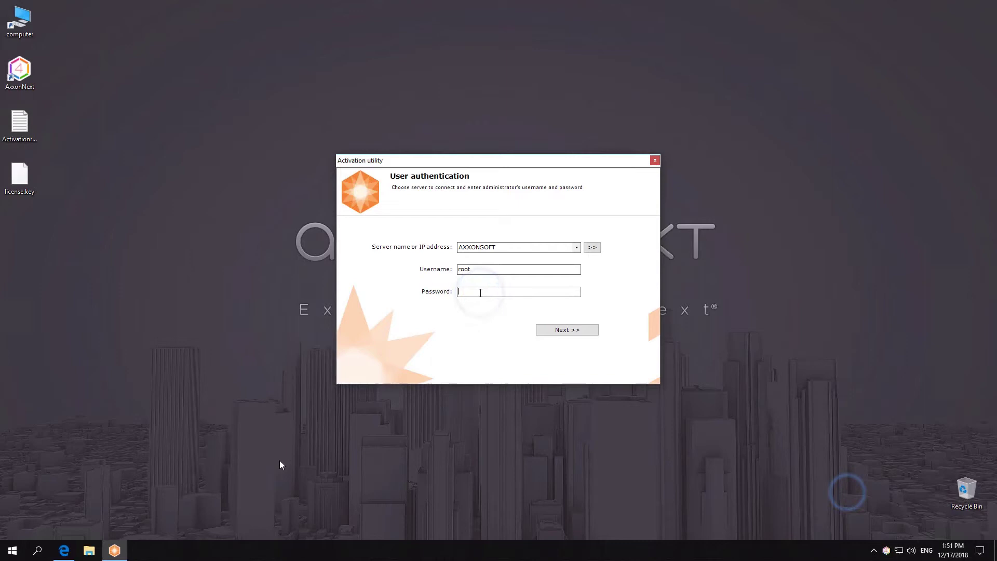
pyautogui.press('Return')
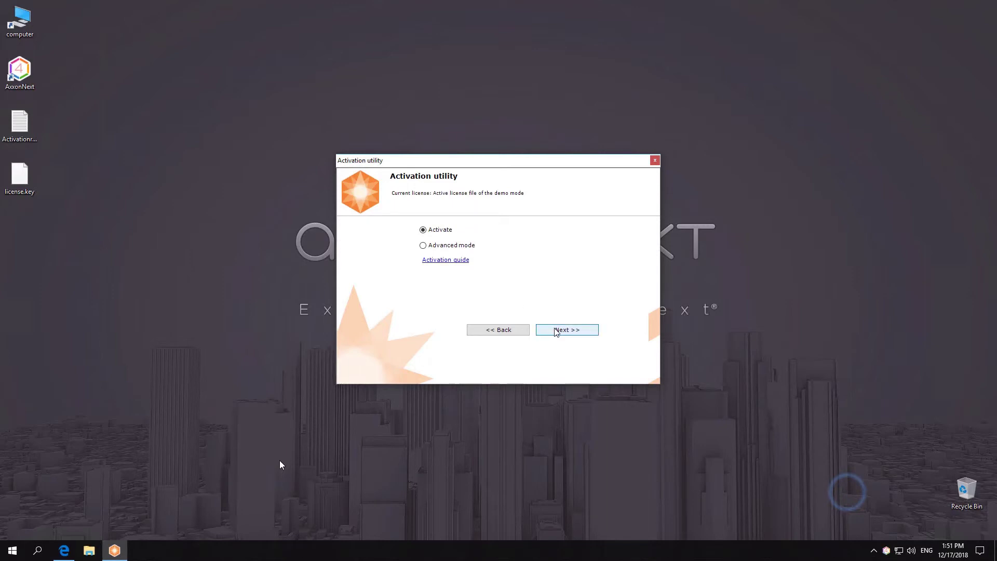
# - Choose serial-number activation, then paste and submit the serial number
pyautogui.click(554, 331)
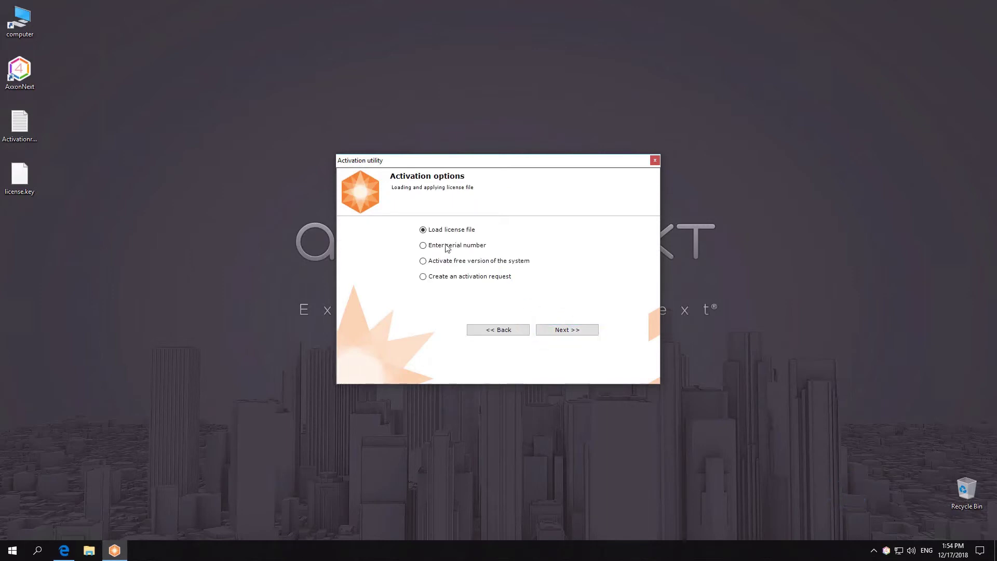
pyautogui.click(443, 248)
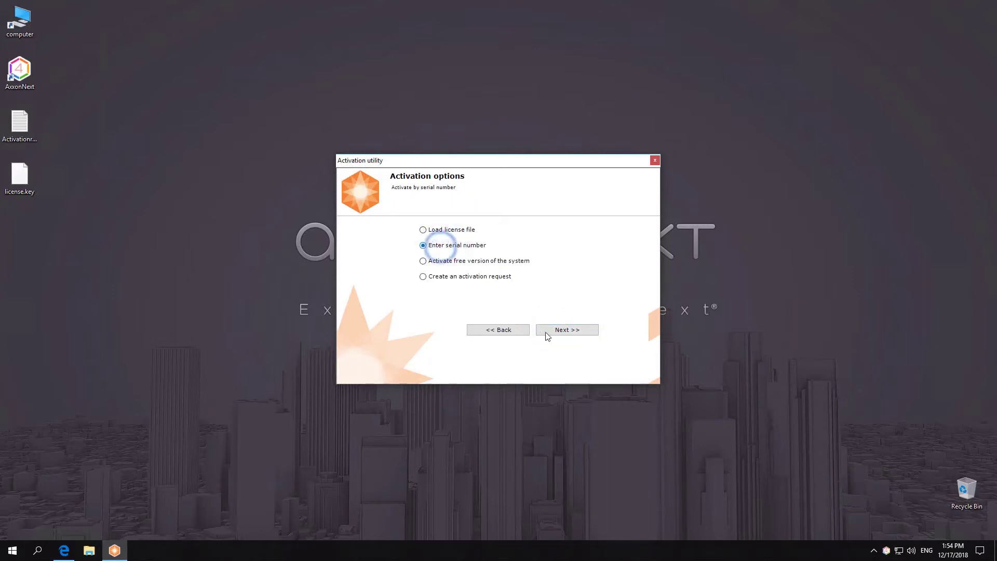
pyautogui.click(549, 330)
pyautogui.rightClick(441, 262)
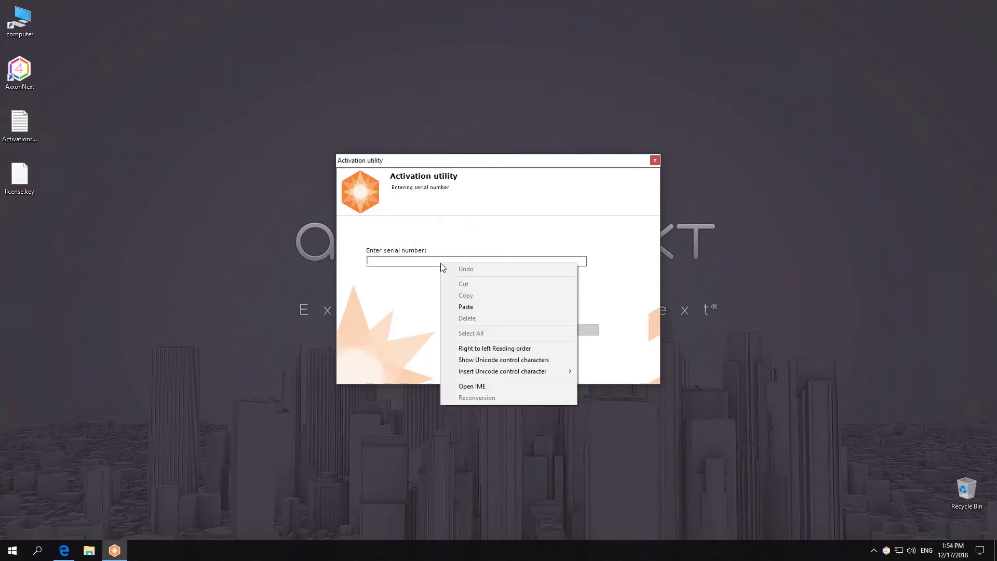
pyautogui.click(463, 305)
pyautogui.click(549, 329)
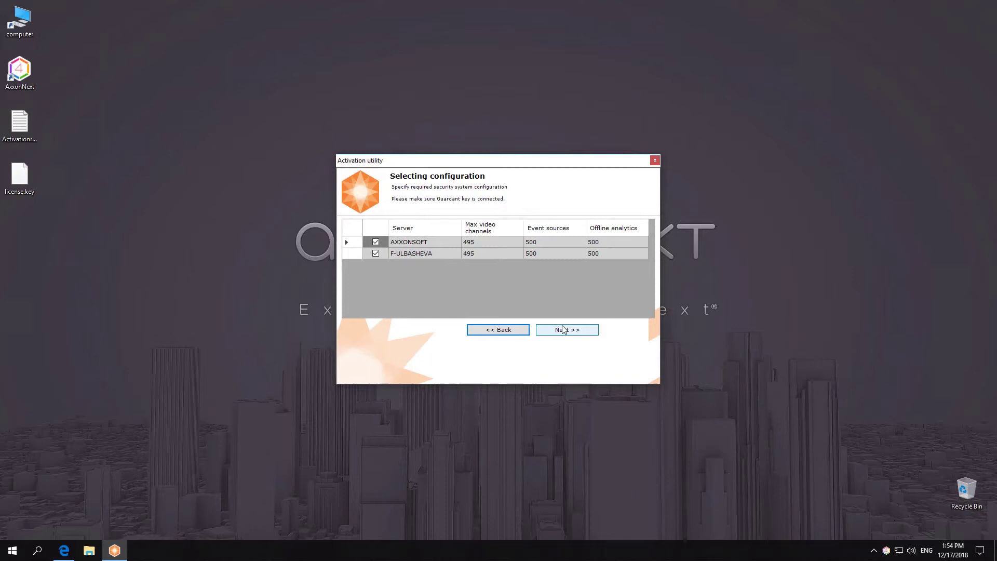
pyautogui.click(484, 243)
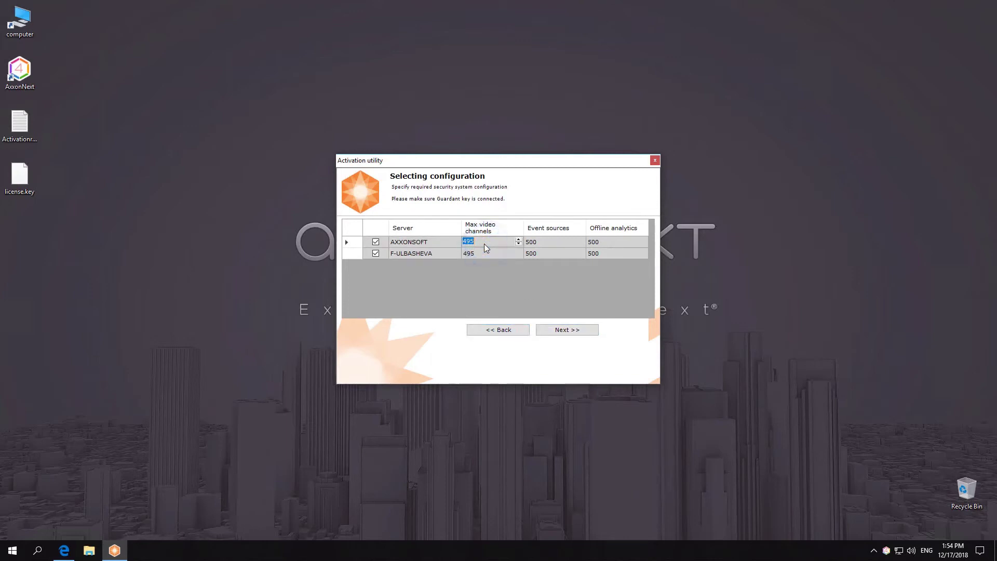
pyautogui.write('30')
pyautogui.click(485, 253)
pyautogui.write('10')
pyautogui.click(541, 242)
pyautogui.write('10')
pyautogui.click(543, 253)
pyautogui.write('5')
# - Set Offline analytics to 5 for both servers and run the activation
pyautogui.click(608, 242)
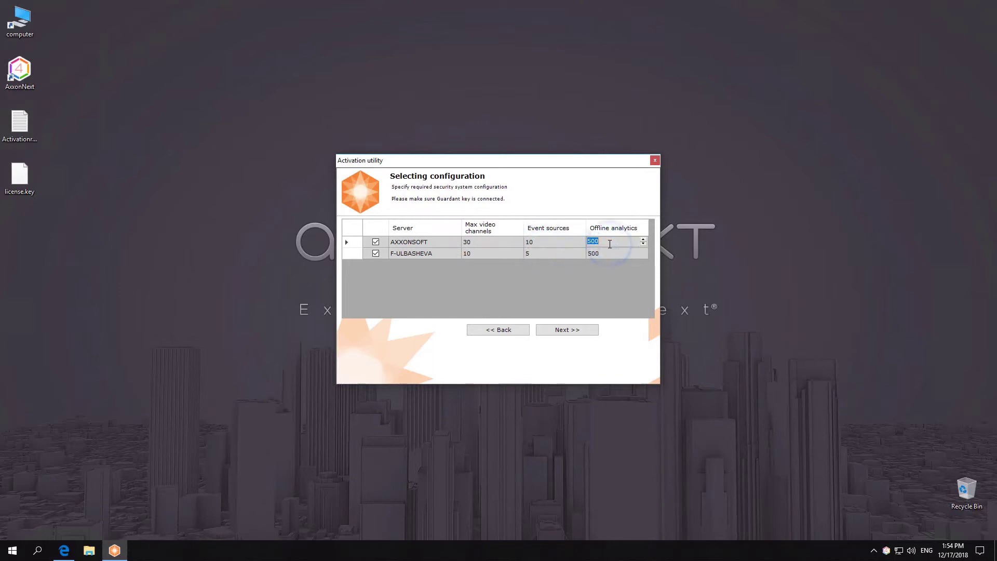
pyautogui.write('5')
pyautogui.click(605, 253)
pyautogui.write('5')
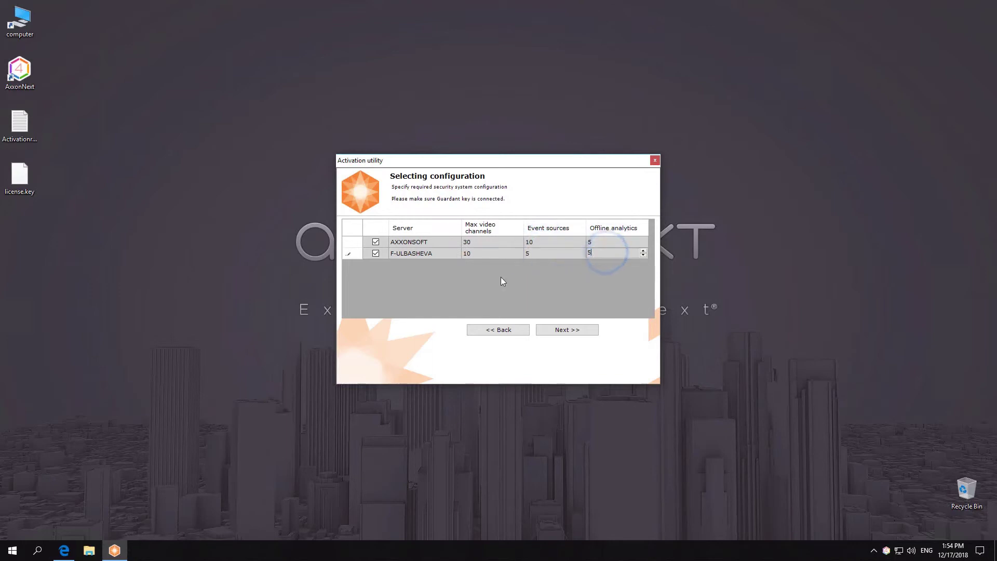
pyautogui.click(564, 330)
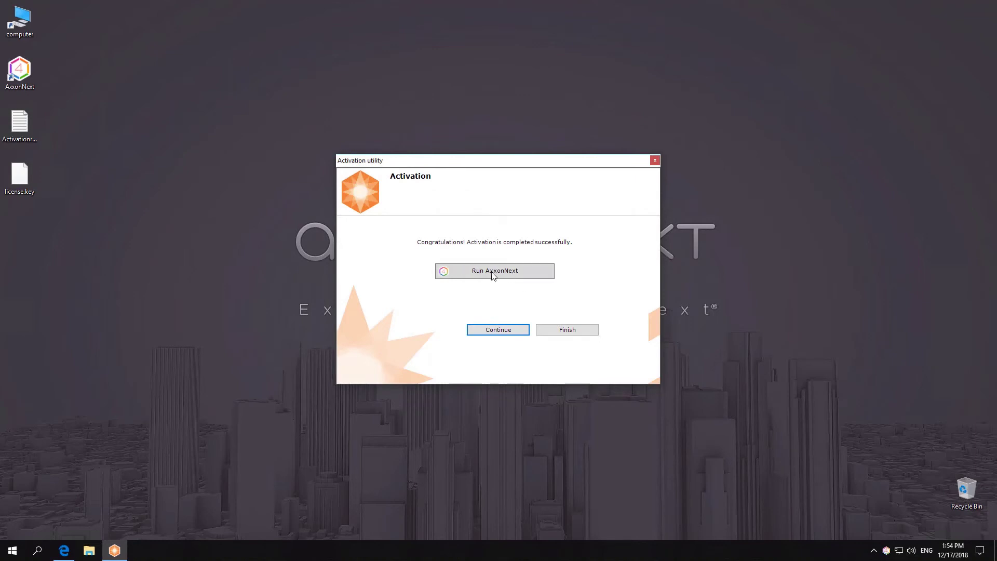
# - Finish the first activation, restart it and paste the serial number again, reaching the request-file page for sale.axxonsoft.com
pyautogui.click(544, 330)
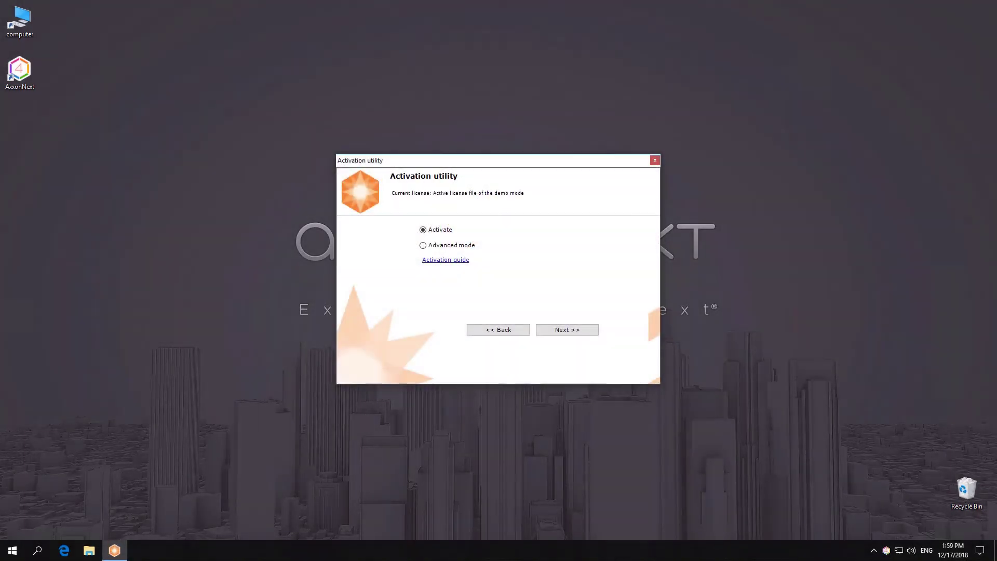
pyautogui.click(563, 329)
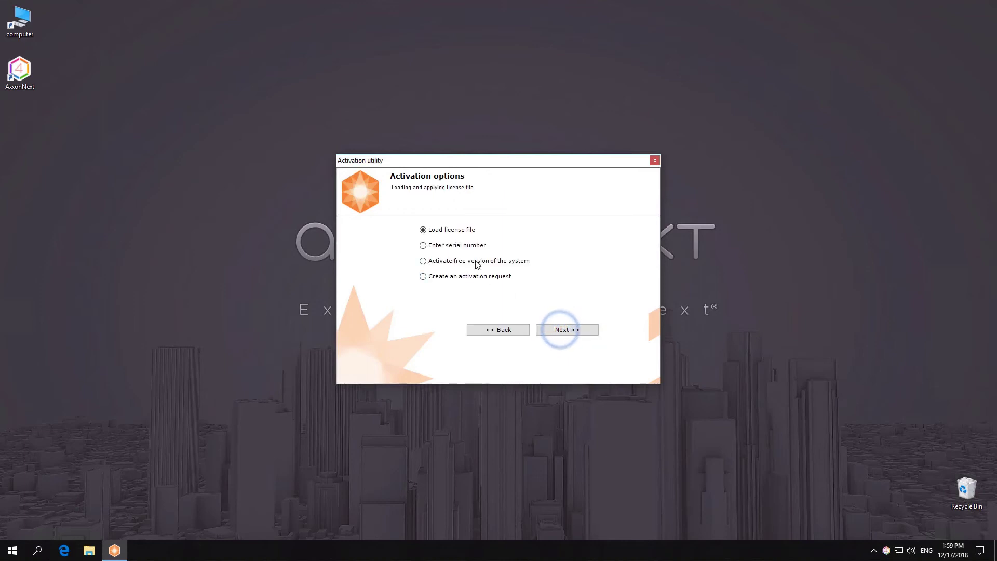
pyautogui.click(460, 245)
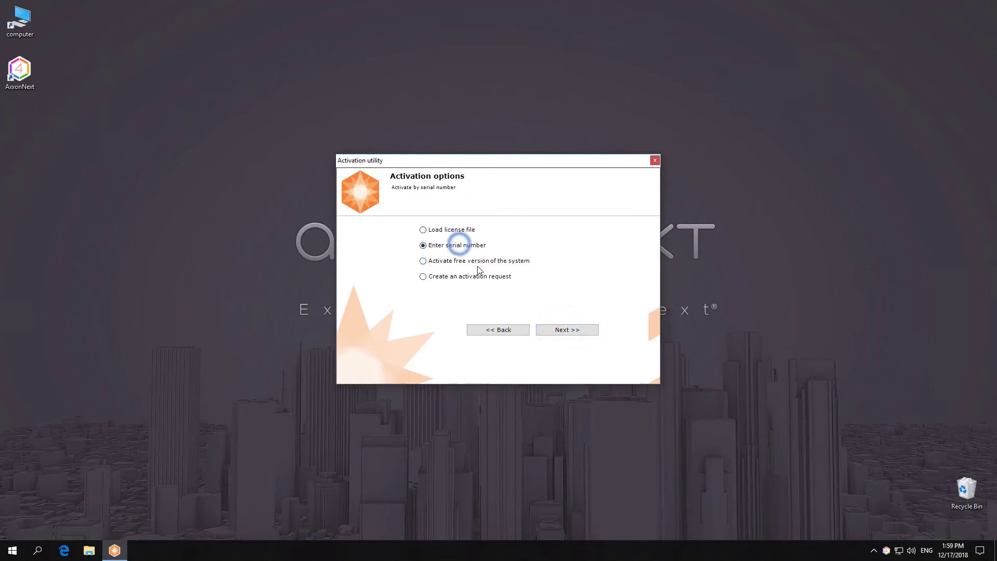
pyautogui.click(561, 331)
pyautogui.rightClick(386, 258)
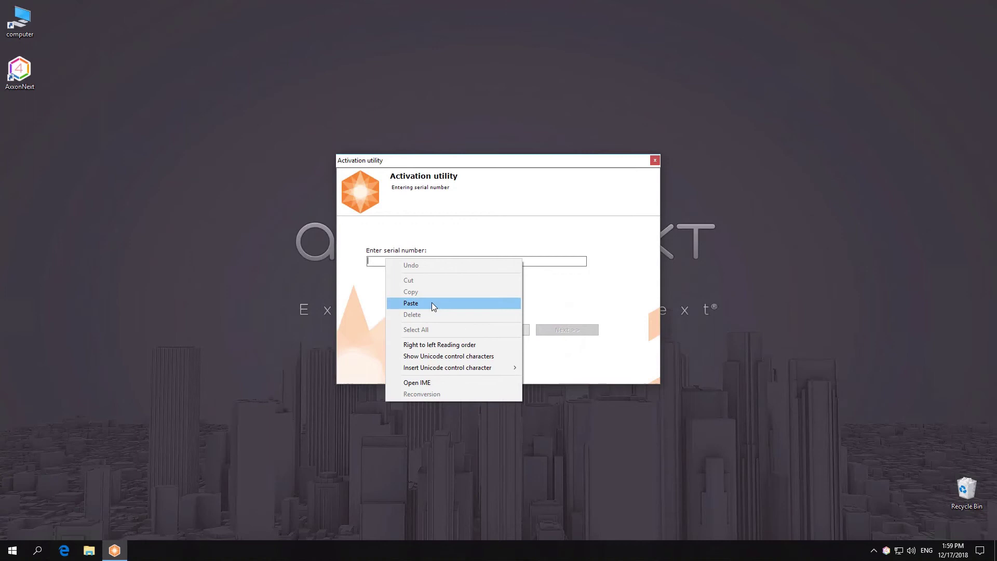
pyautogui.click(430, 301)
pyautogui.click(560, 330)
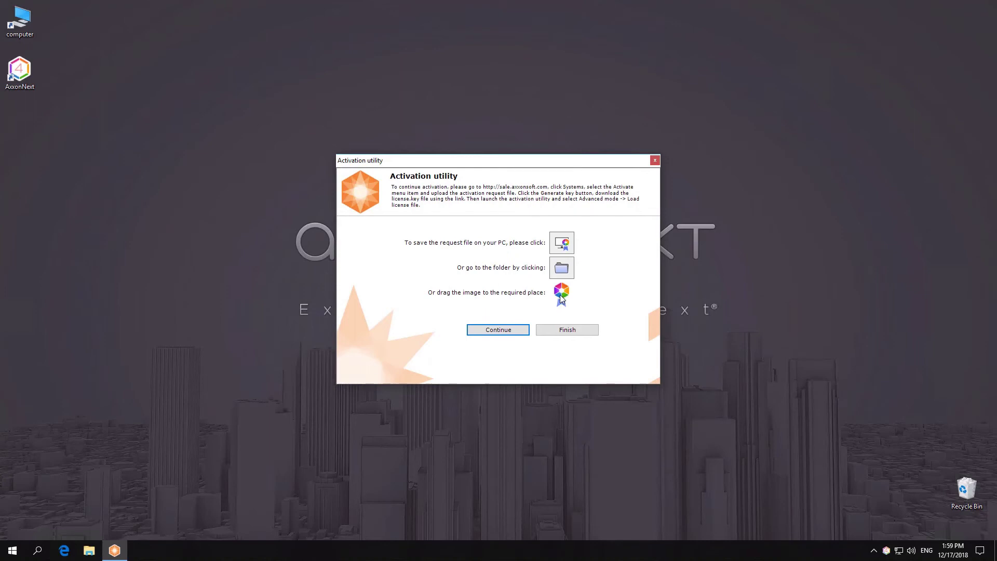
# - Save Activationrequest.txt to the desktop and close the Activation utility
pyautogui.moveTo(560, 297); pyautogui.dragTo(21, 130)
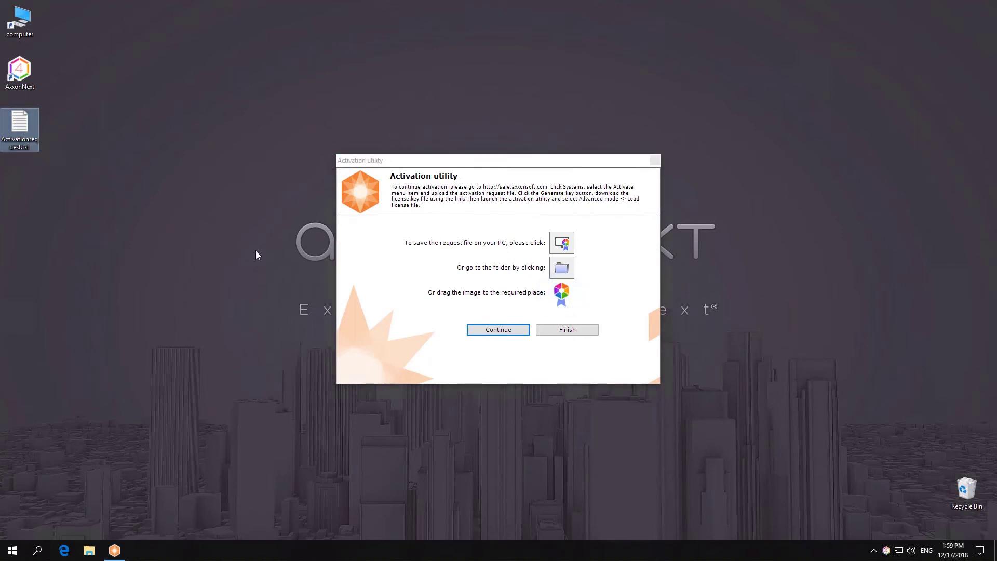
pyautogui.click(556, 332)
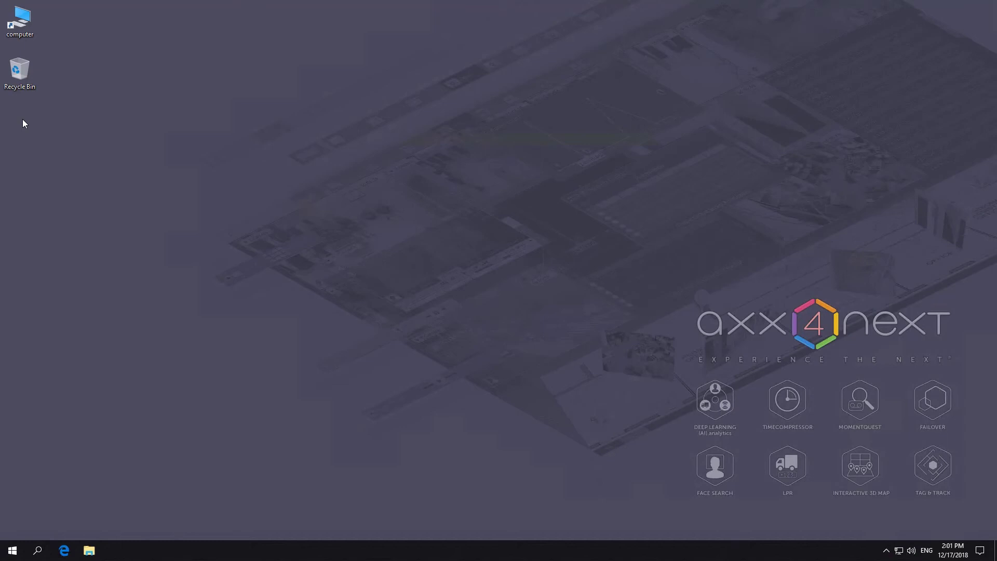
pyautogui.rightClick(22, 123)
pyautogui.click(47, 165)
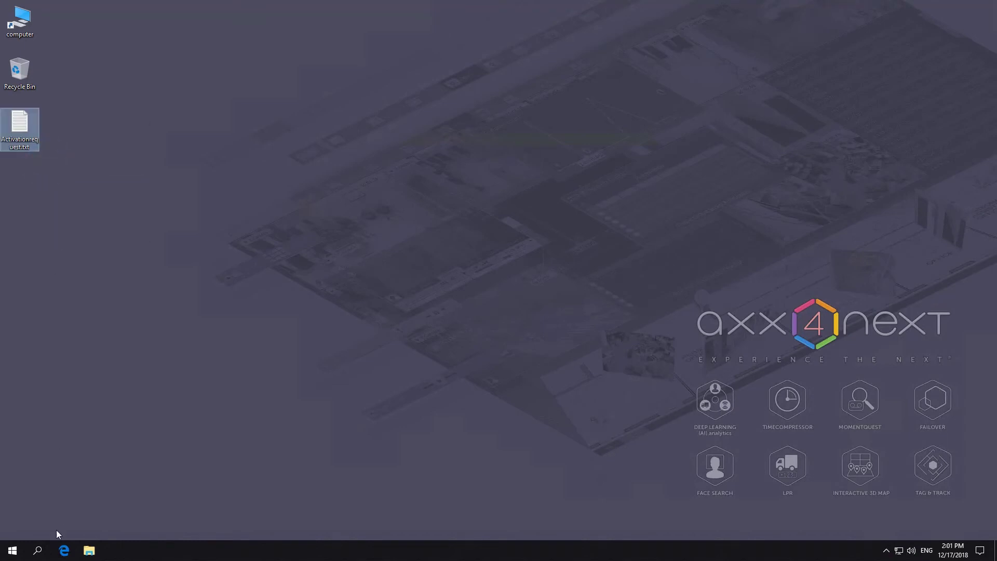
# - On sale.axxonsoft.com, upload Activationrequest.txt, generate the key and save license.key (10.2 KB)
pyautogui.click(64, 549)
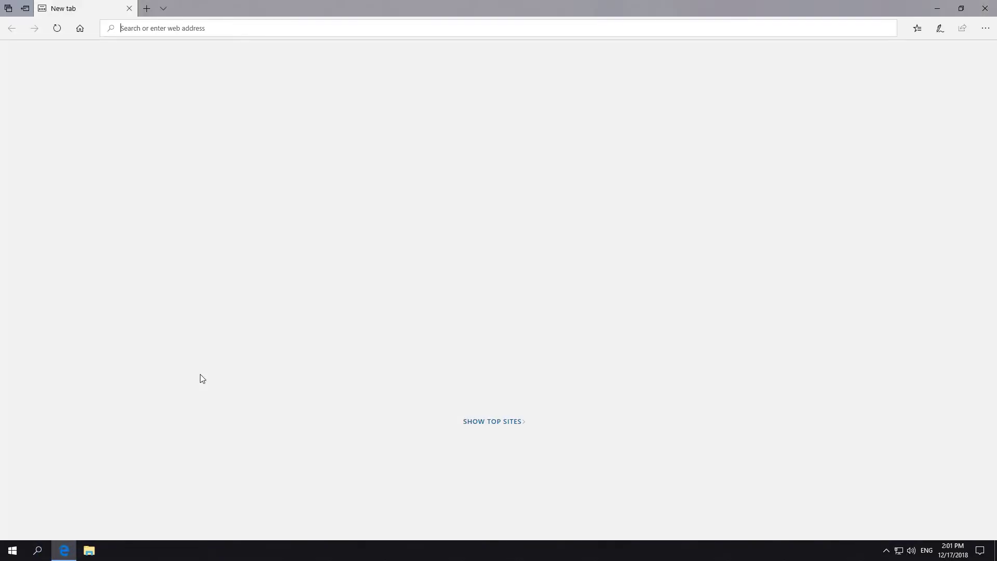
pyautogui.write('sale.axxons')
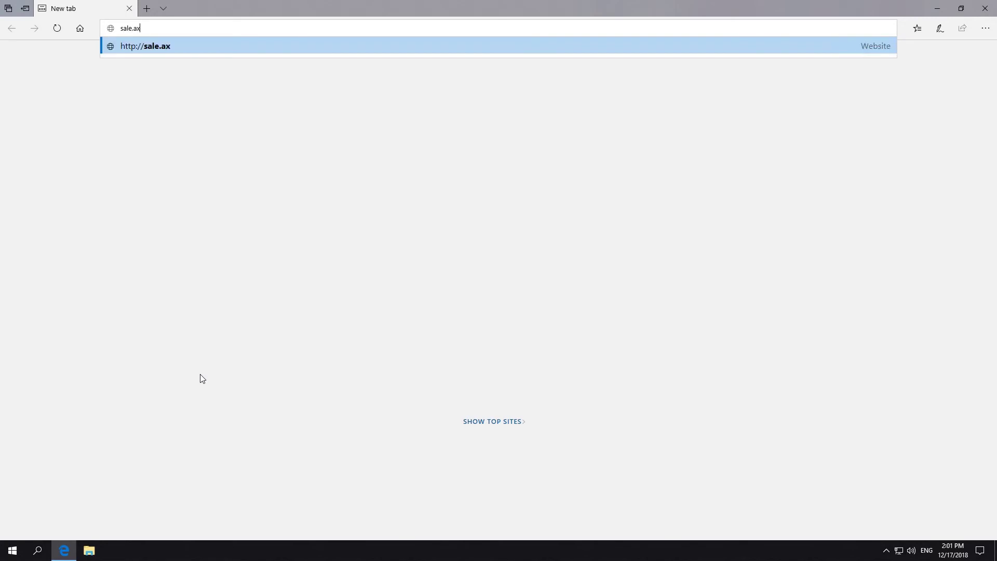
pyautogui.write('oft.com')
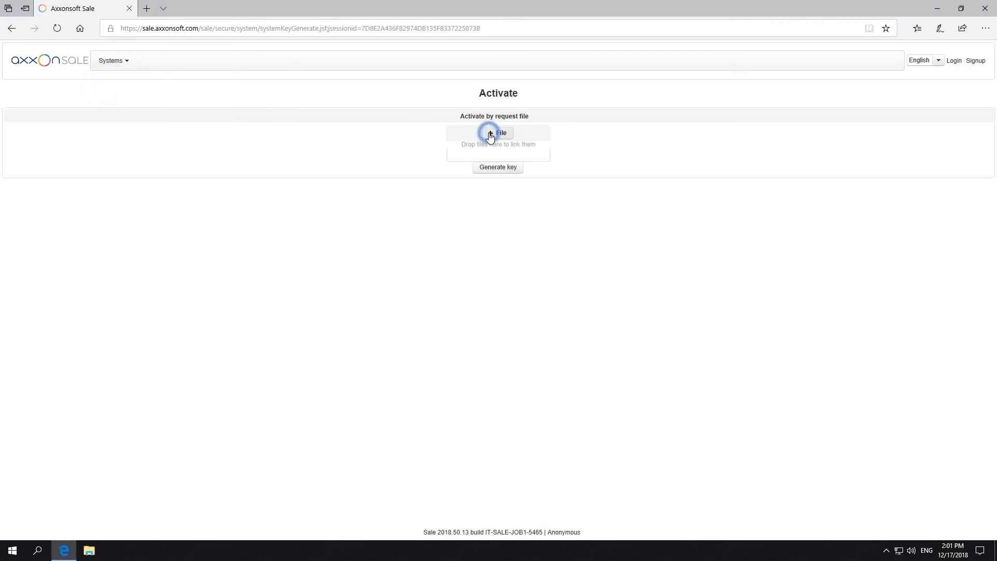
pyautogui.doubleClick(131, 86)
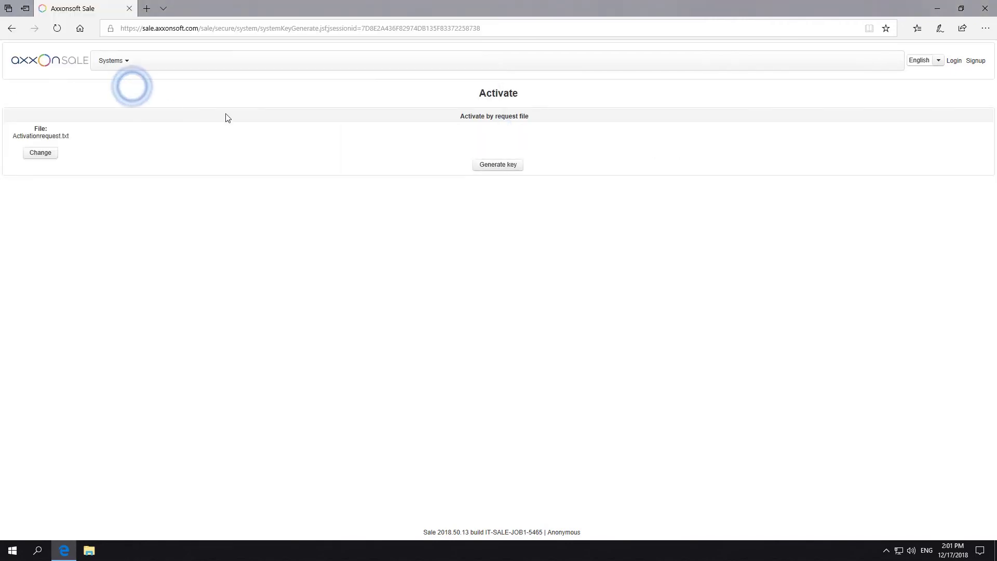
pyautogui.click(501, 167)
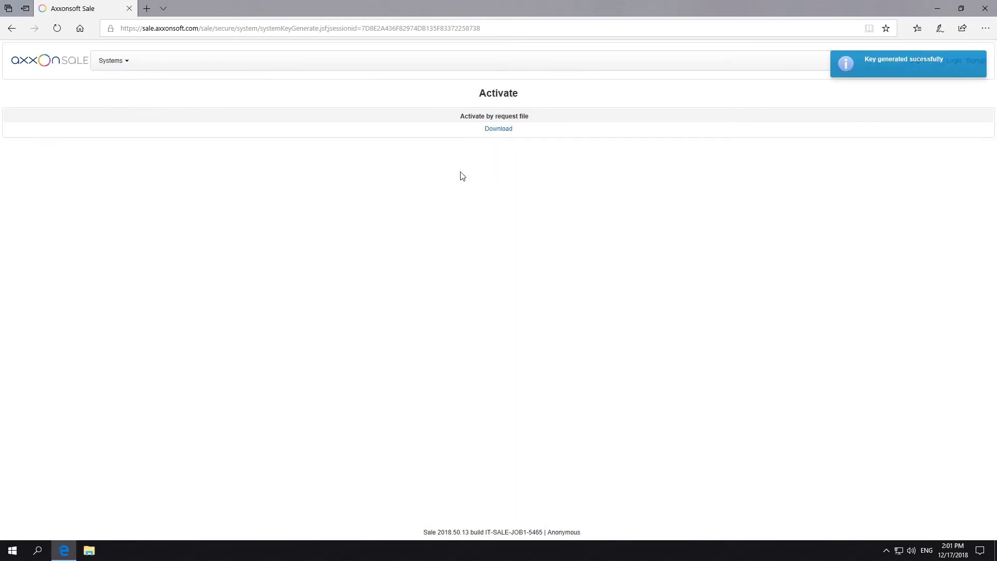
pyautogui.click(497, 131)
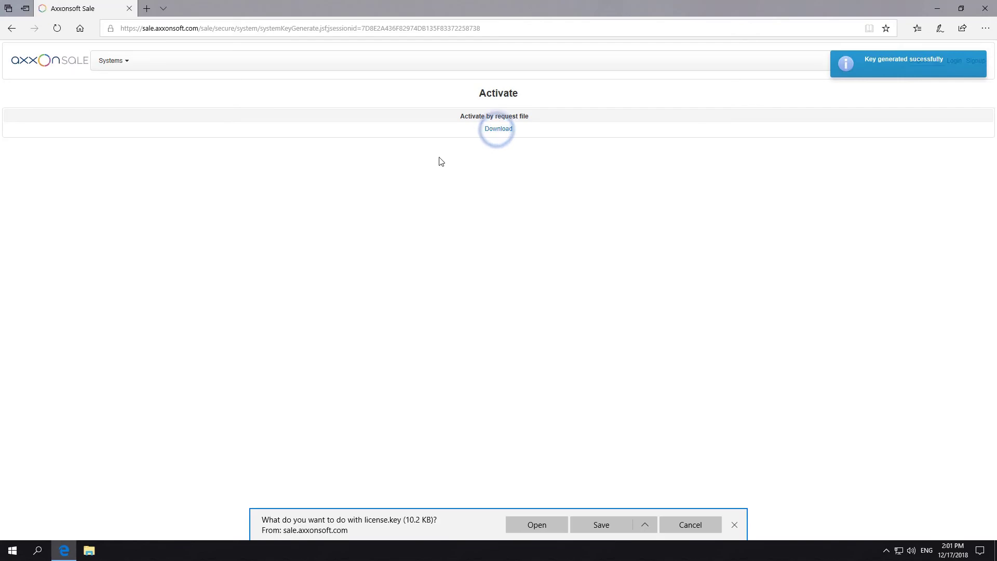
pyautogui.click(593, 525)
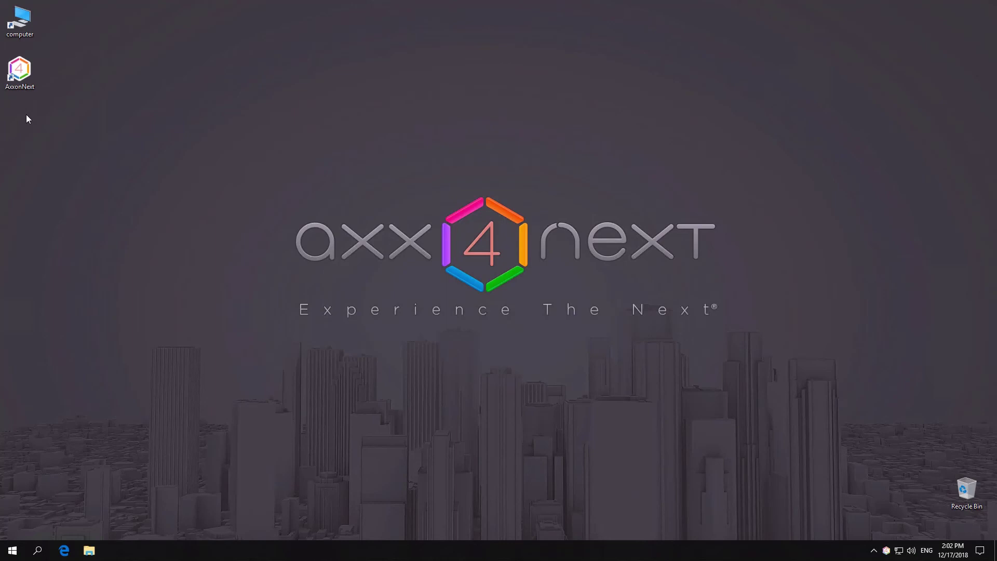
# - Place license.key on the desktop, then launch Activate product and log in with the administrator password
pyautogui.rightClick(27, 115)
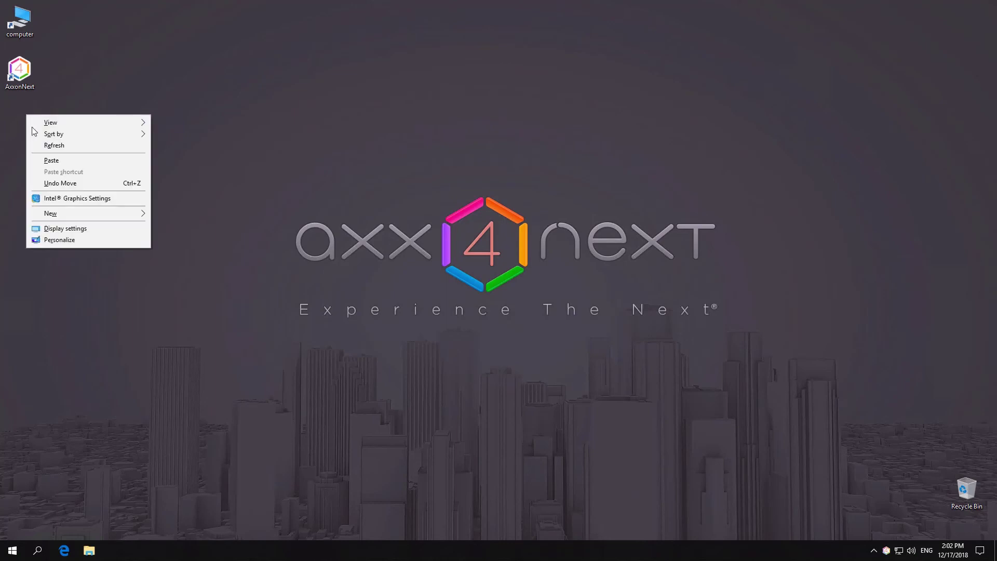
pyautogui.click(49, 158)
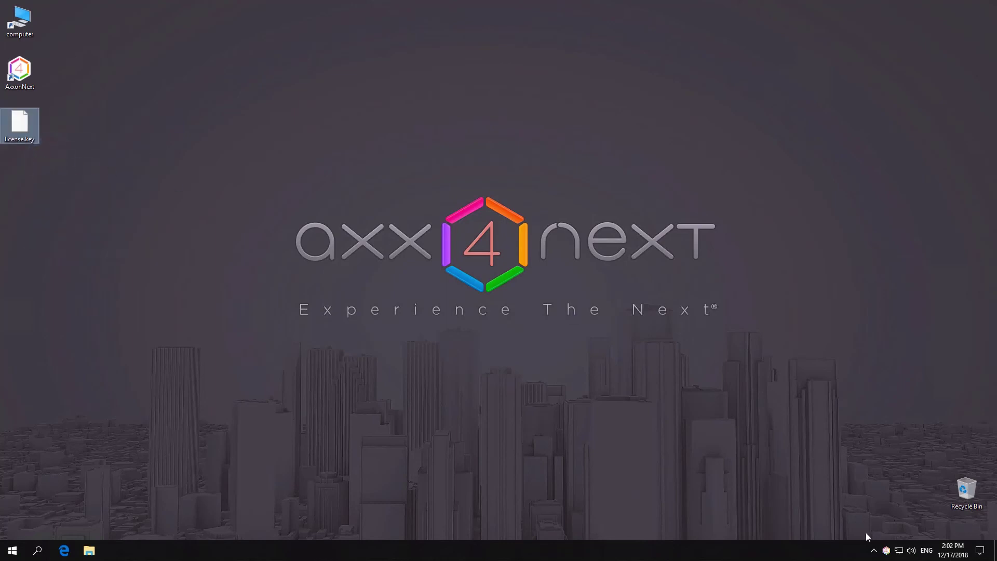
pyautogui.rightClick(886, 550)
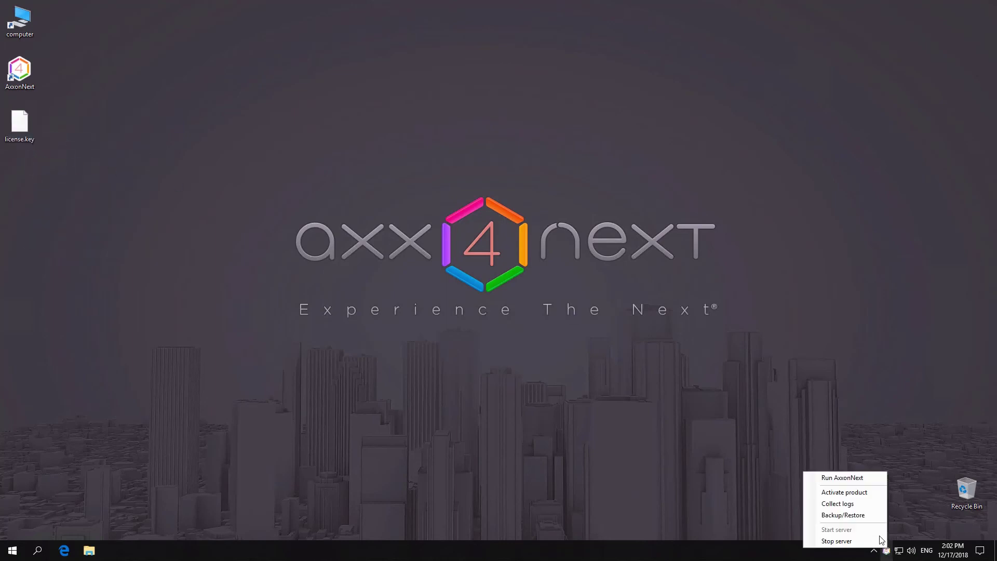
pyautogui.click(855, 492)
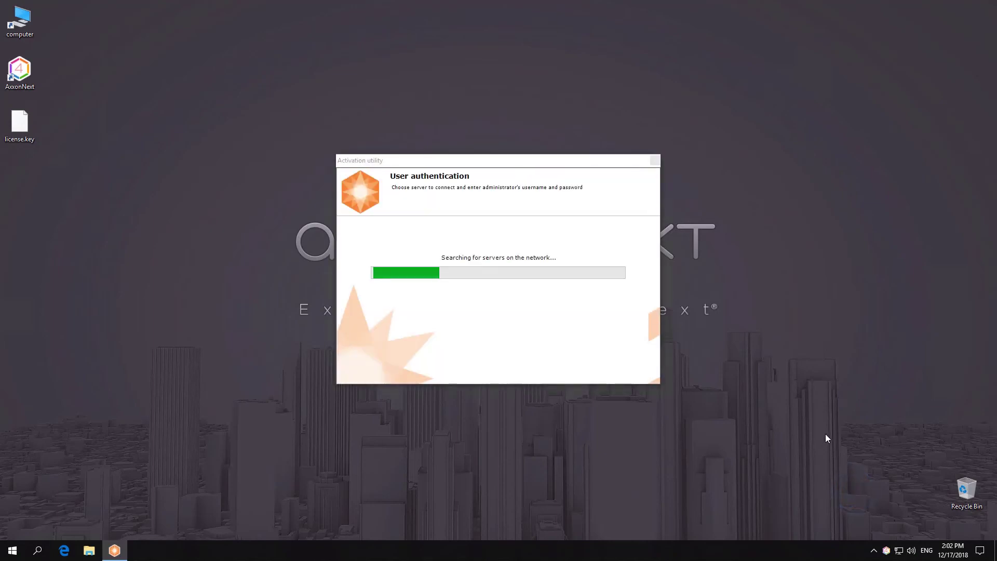
pyautogui.click(485, 291)
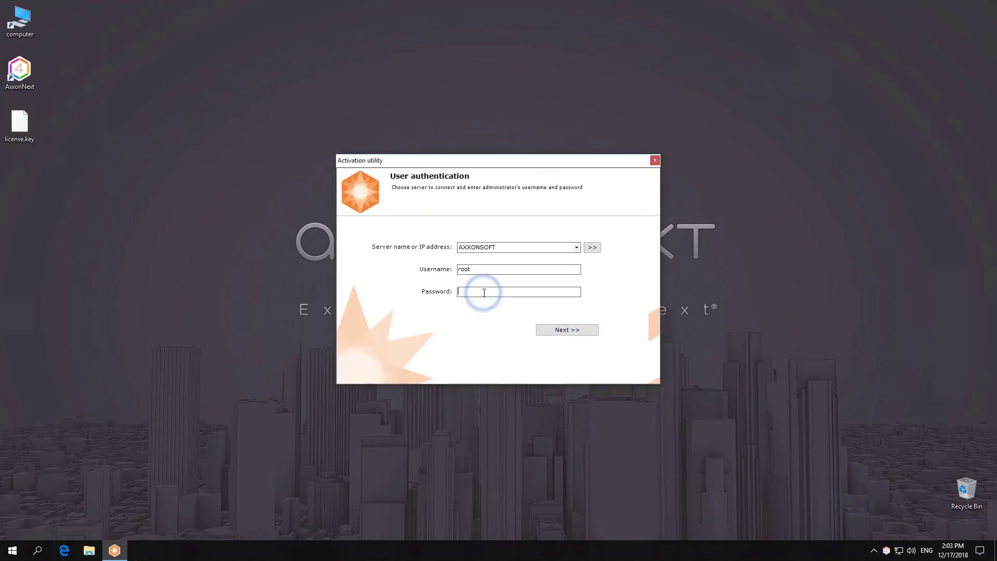
pyautogui.write('root')
pyautogui.press('Return')
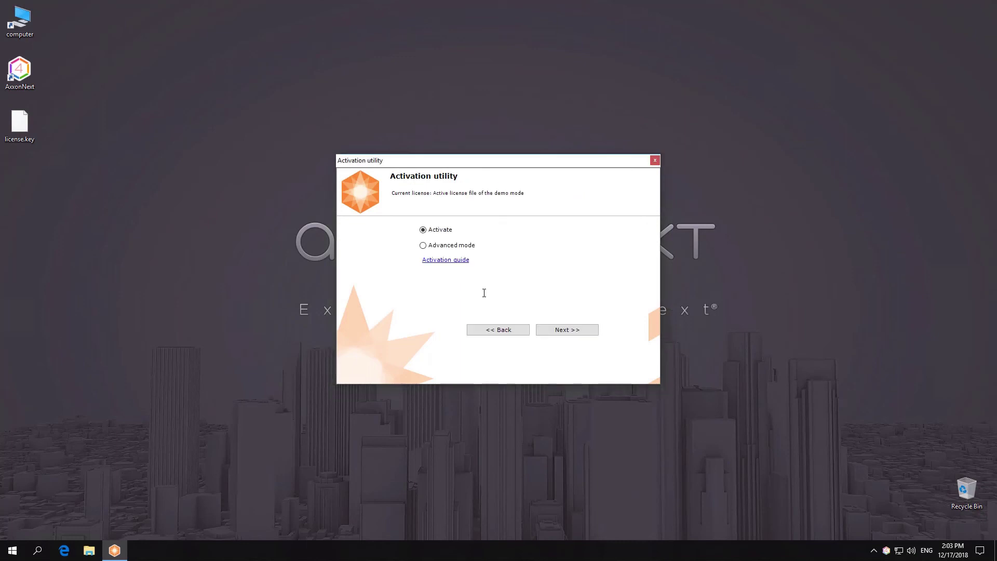
# - Load license.key from the desktop to complete the activation
pyautogui.click(545, 328)
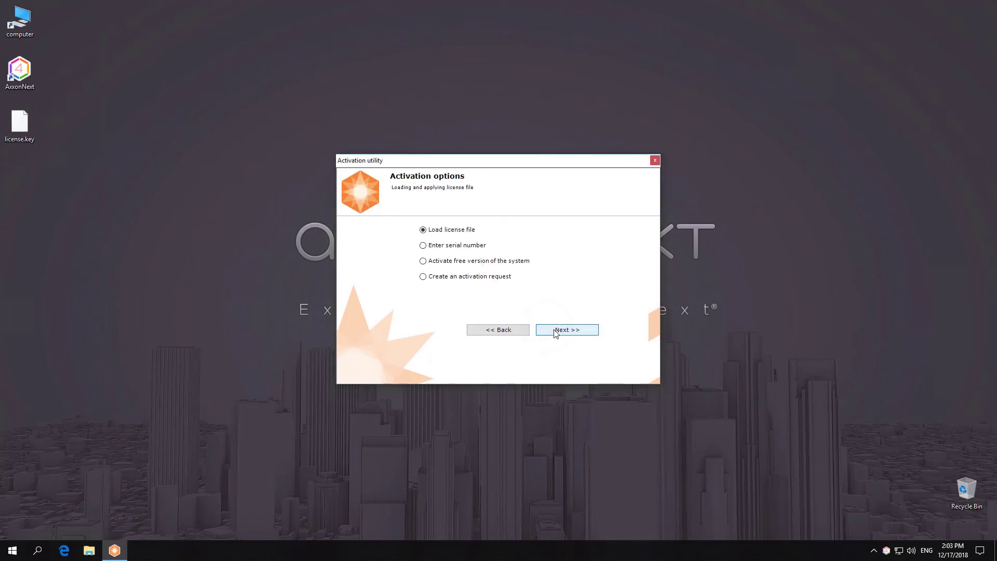
pyautogui.click(554, 330)
pyautogui.click(612, 298)
pyautogui.doubleClick(512, 254)
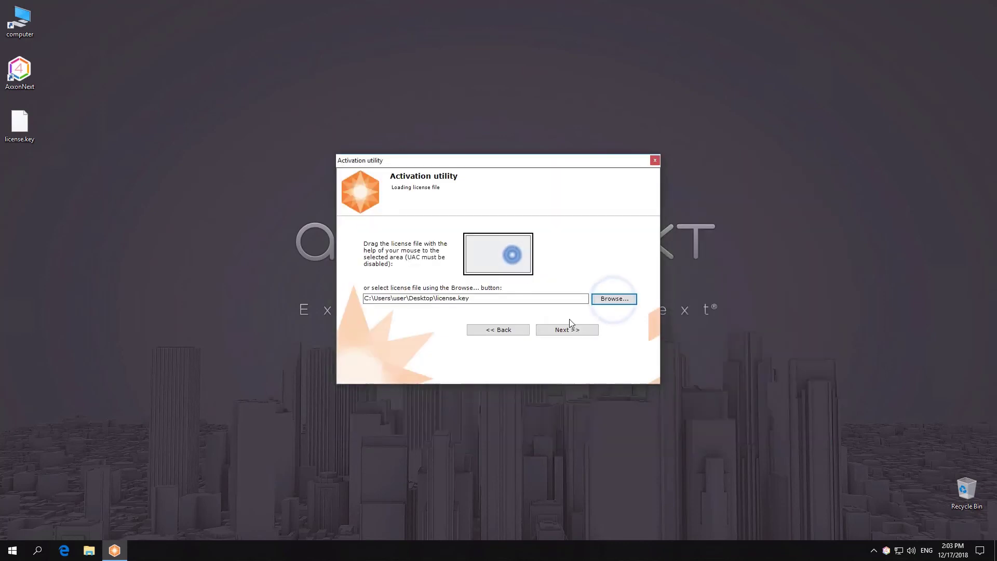
pyautogui.click(576, 336)
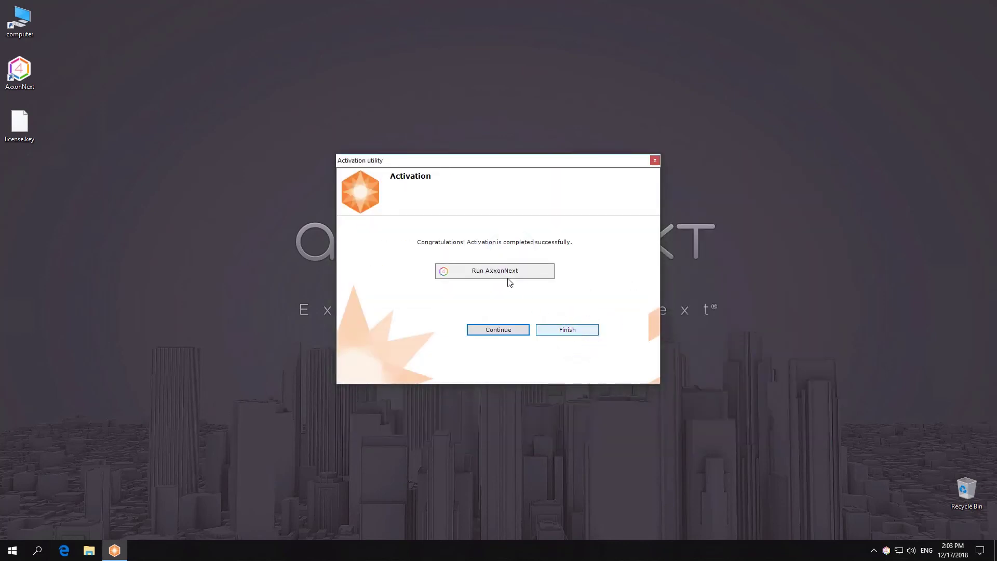